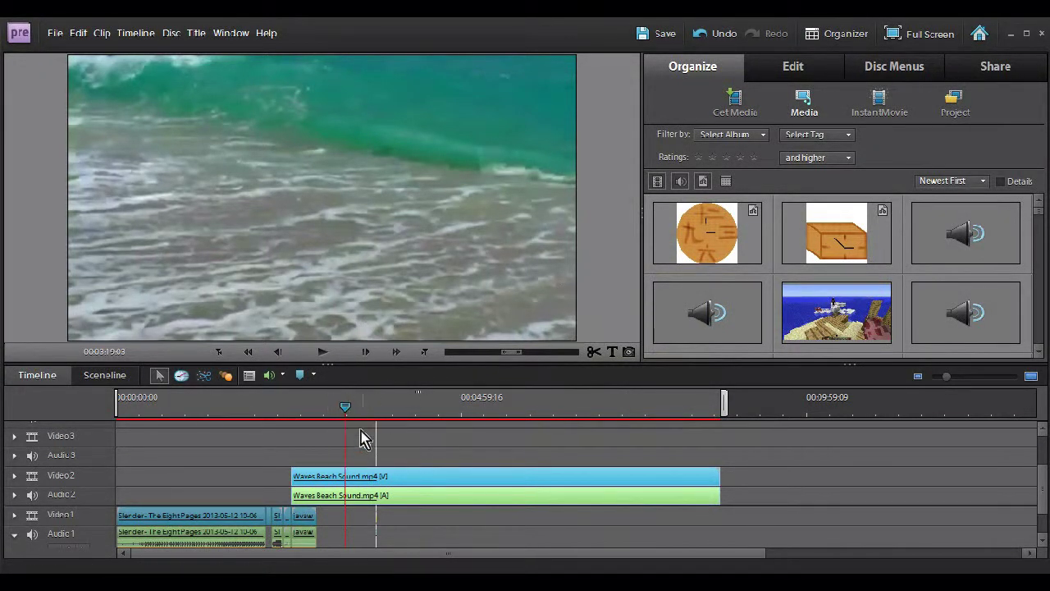
- Open the video effects library and turn on effect previews that use the current frame of the Waves Beach Sound.mp4 clip
left_click(346, 403)
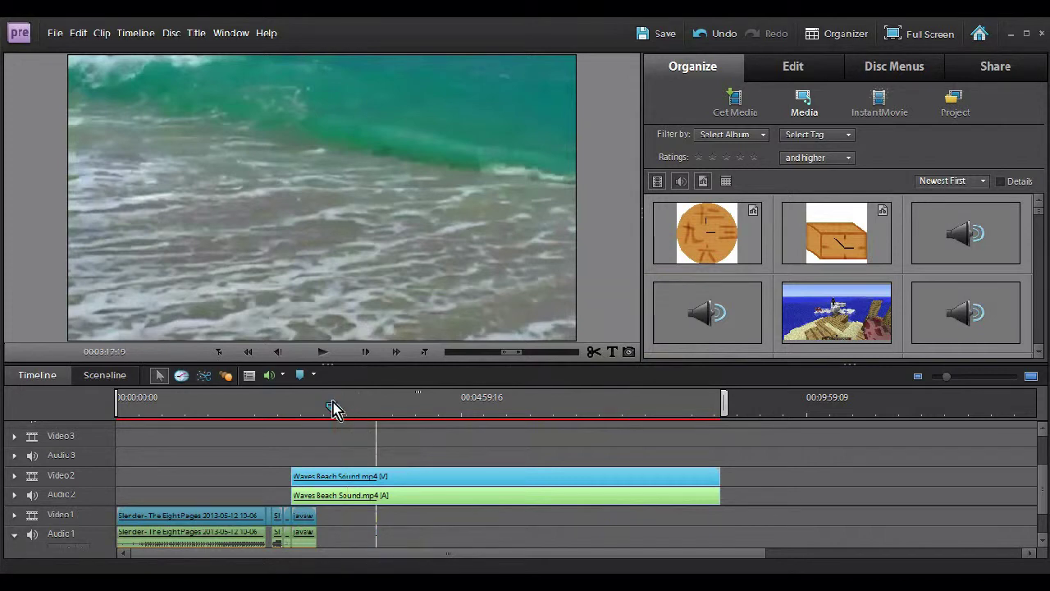
key("ctrl+s")
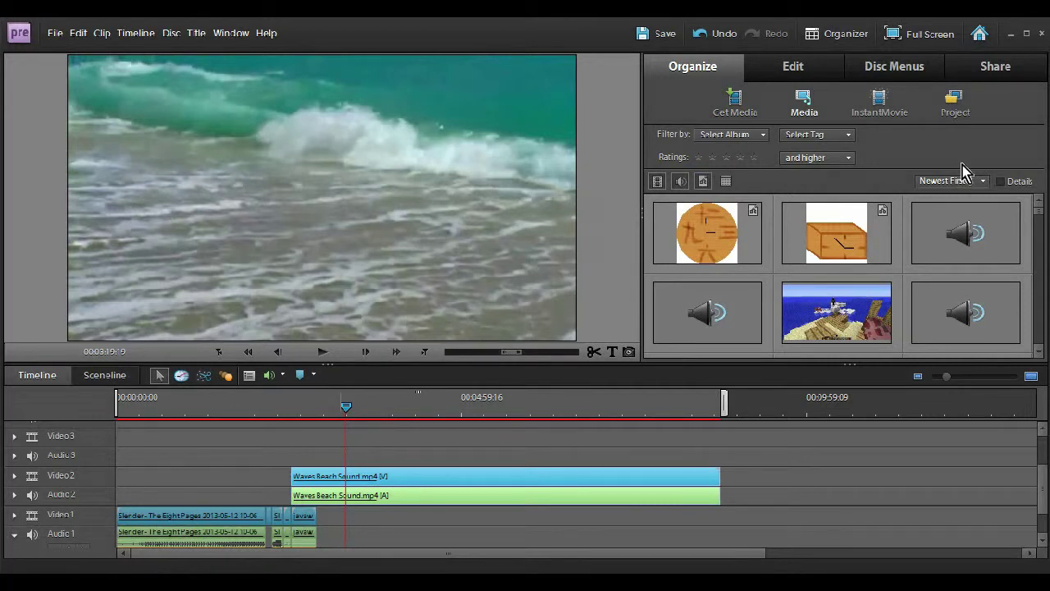
left_click(794, 71)
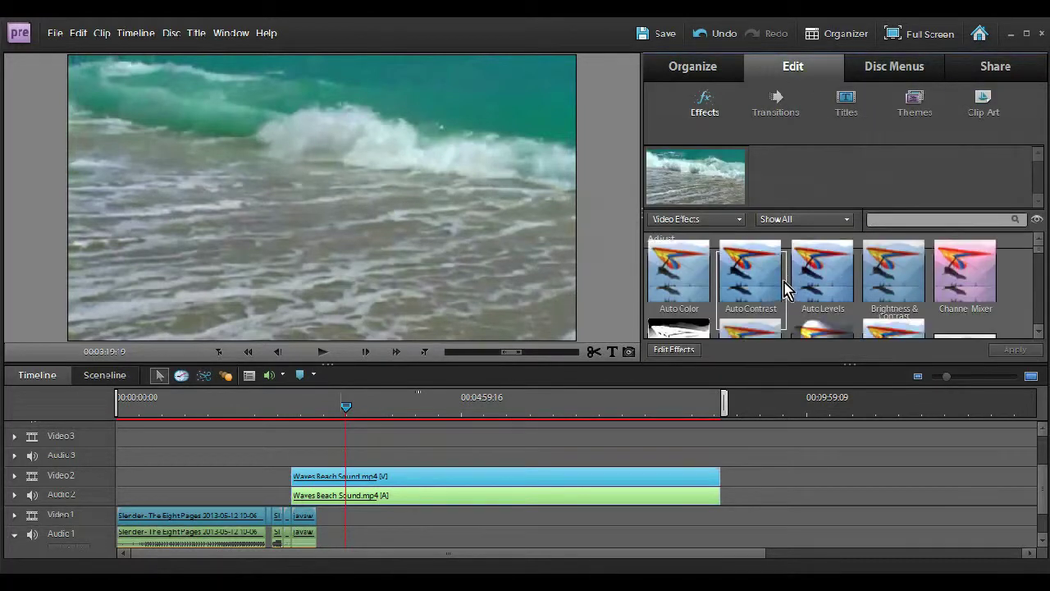
scroll(951, 262, "down", 5)
scroll(1041, 277, "up", 5)
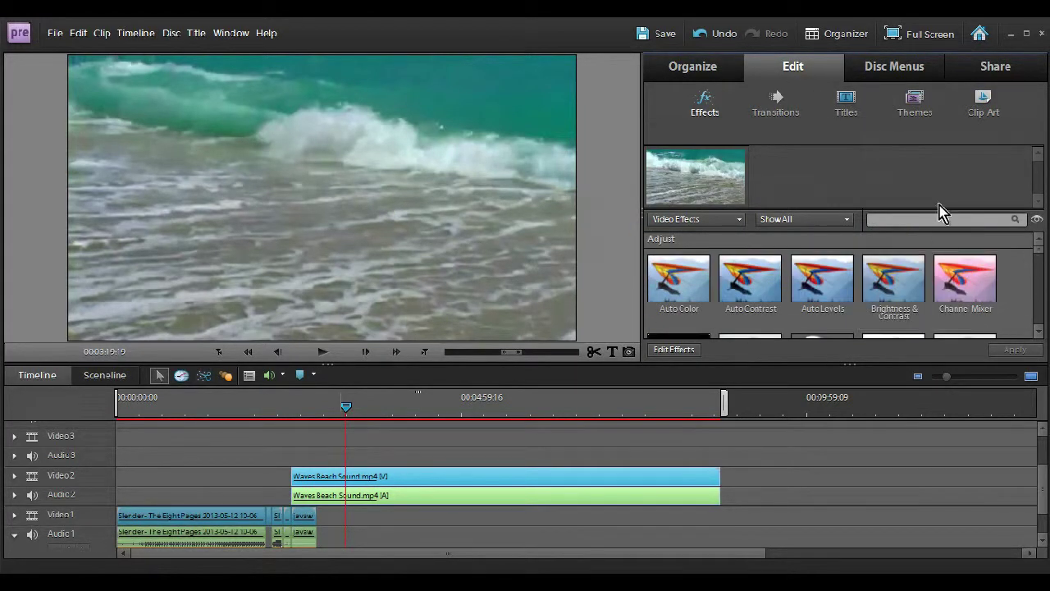
scroll(1042, 332, "down", 3)
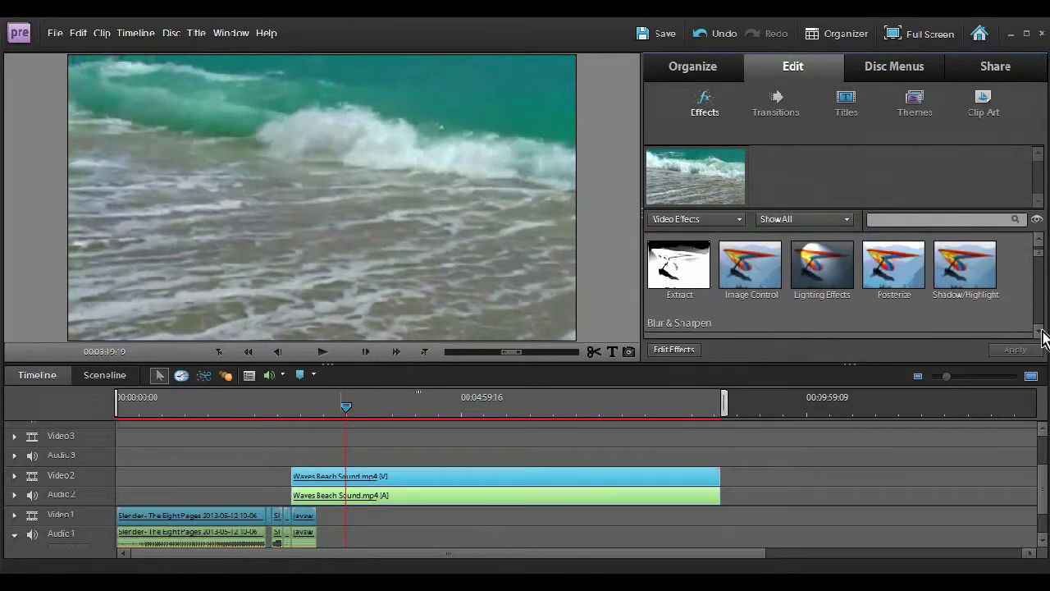
scroll(1042, 336, "down", 3)
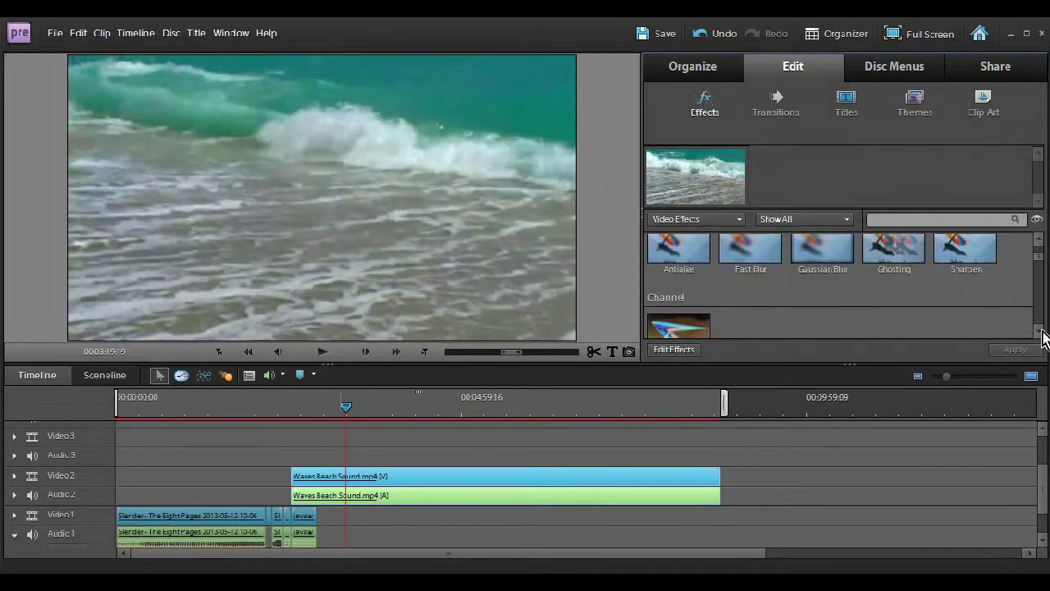
left_click(1036, 220)
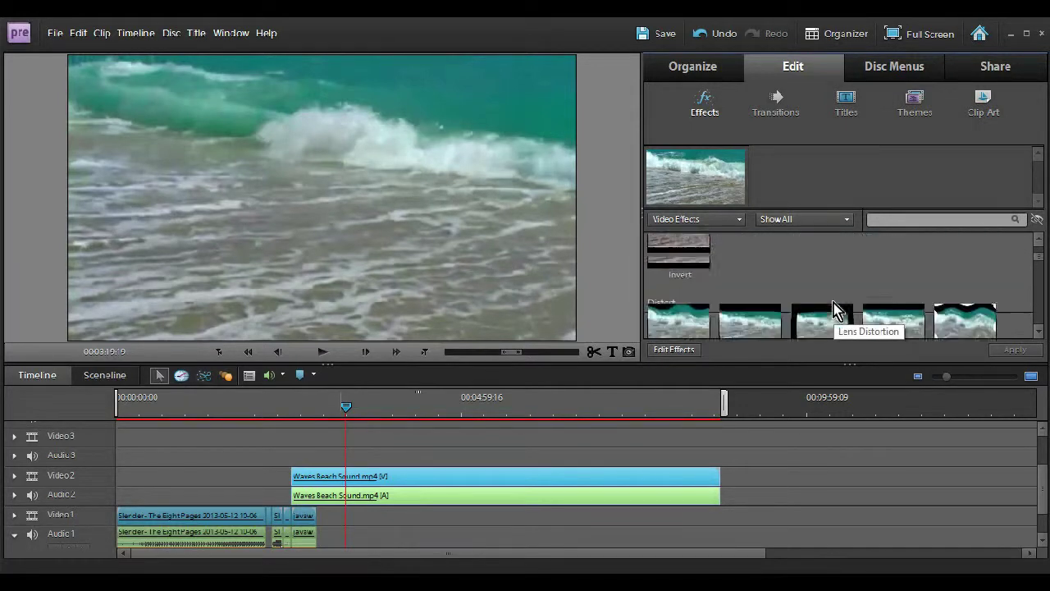
- Look through the previewed video effects, from the Adjust and Blur & Sharpen categories to the Distort and NewBlue Art Effects categories
scroll(835, 310, "up", 1)
scroll(835, 310, "up", 2)
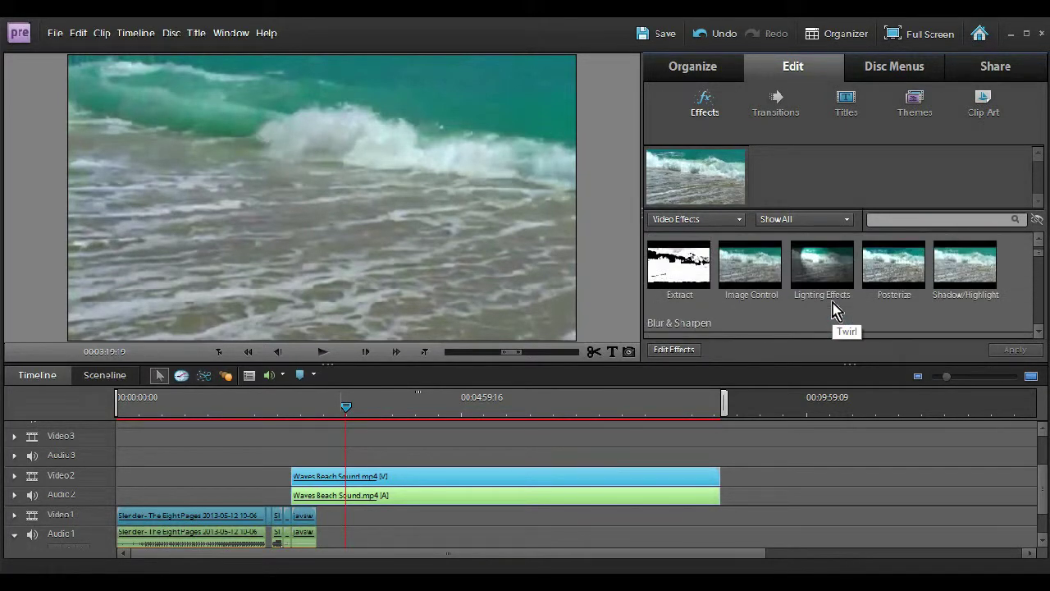
scroll(943, 302, "down", 3)
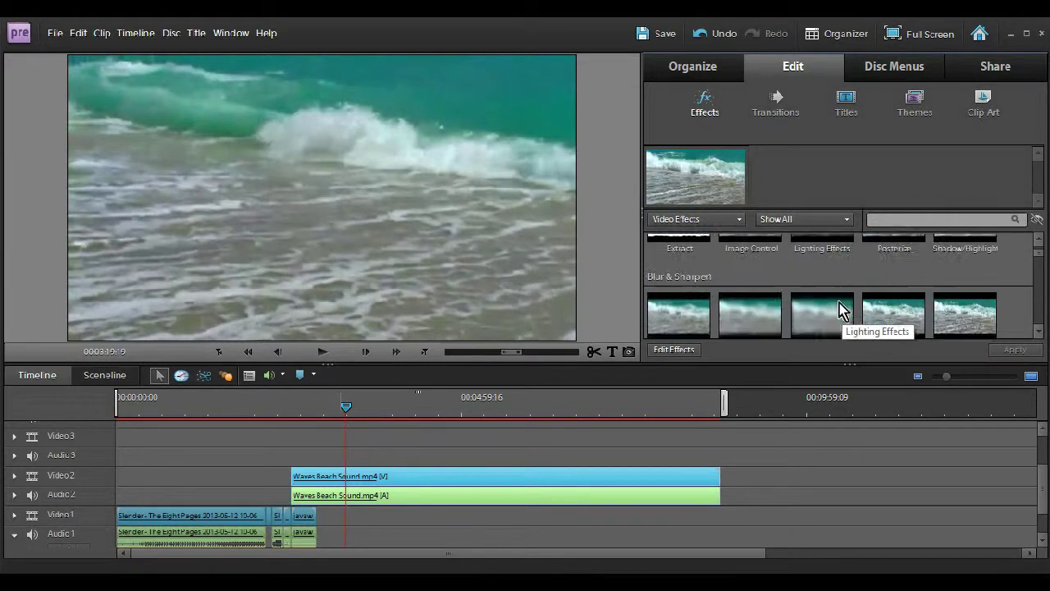
scroll(835, 310, "down", 5)
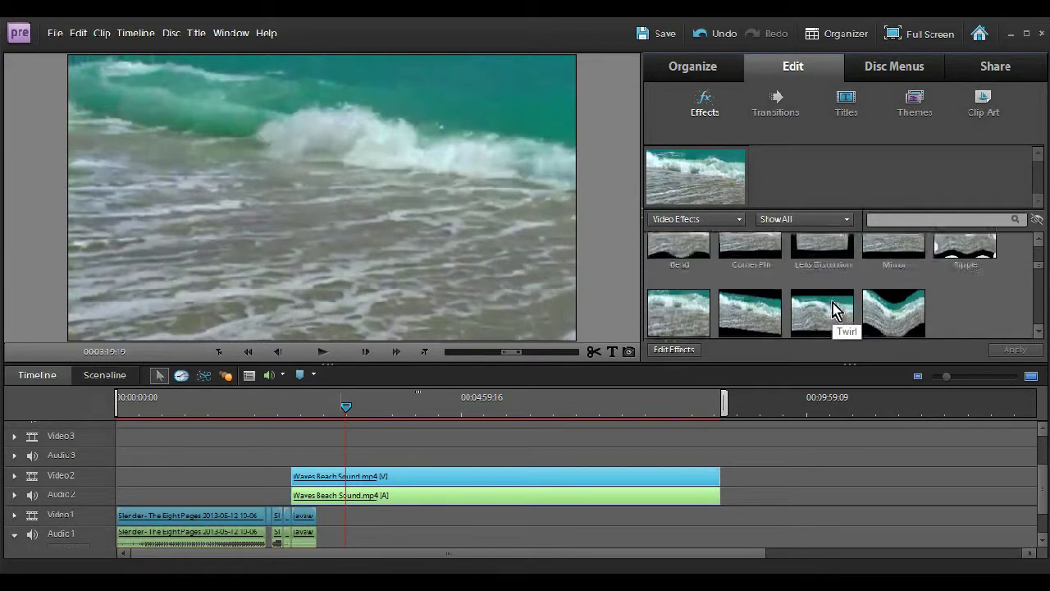
scroll(835, 310, "up", 3)
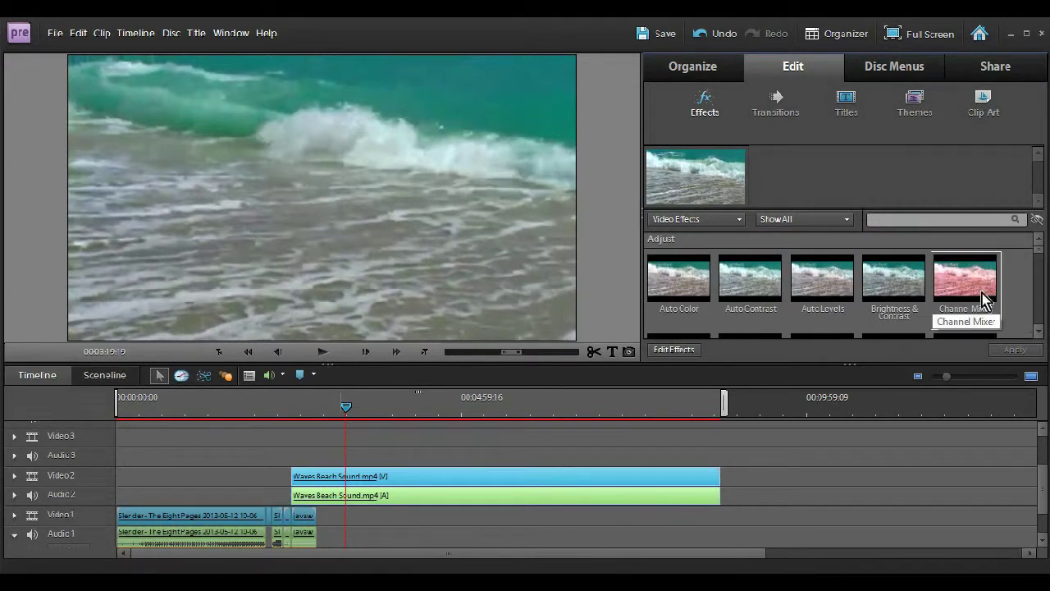
scroll(901, 316, "down", 3)
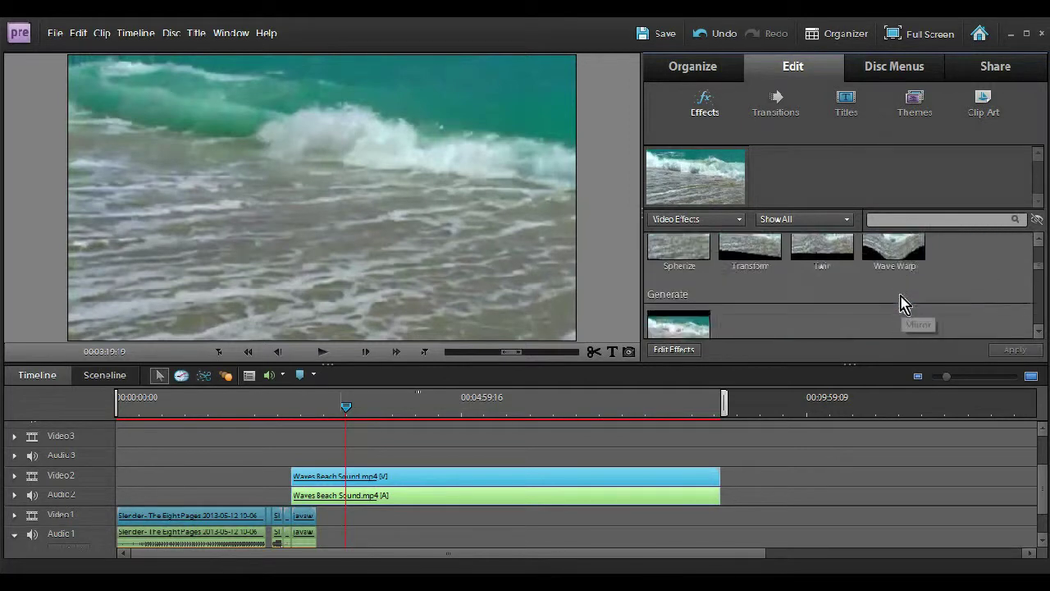
scroll(832, 300, "down", 4)
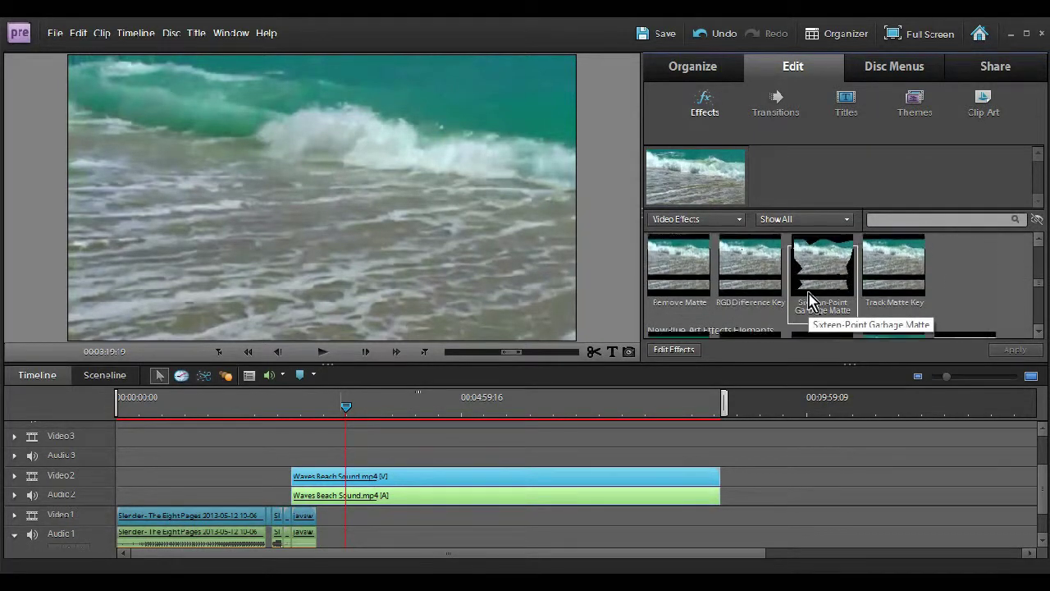
scroll(960, 276, "down", 2)
scroll(911, 276, "up", 2)
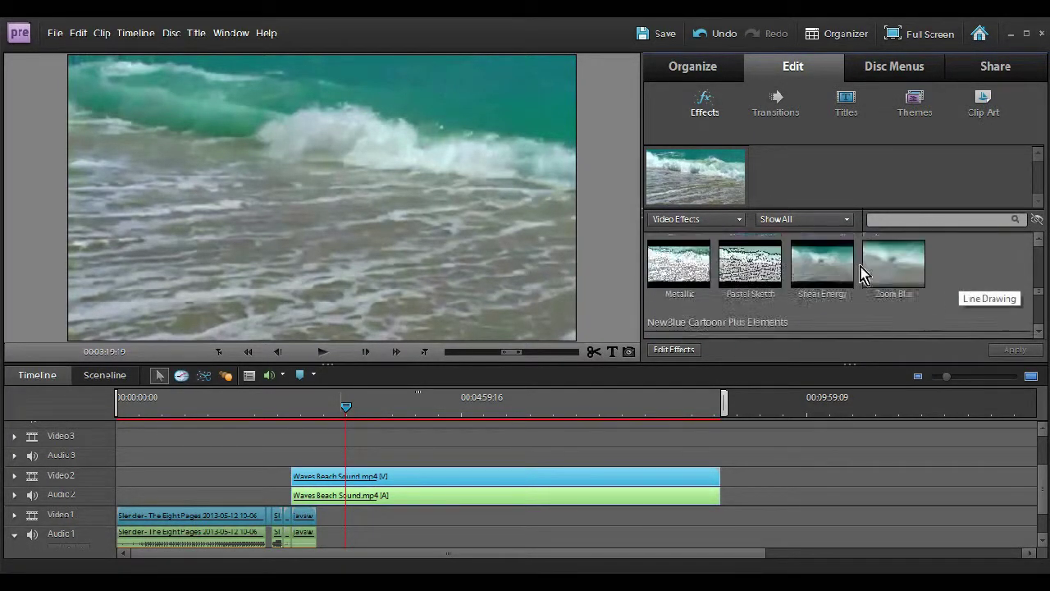
- Search the video effects for "cart", apply NewBlue Cartoonr Plus to the Waves Beach Sound.mp4 clip and open its effect settings
left_click(763, 270)
mouse_move(766, 279)
left_mouse_down()
mouse_move(509, 497)
mouse_move(485, 483)
left_mouse_up()
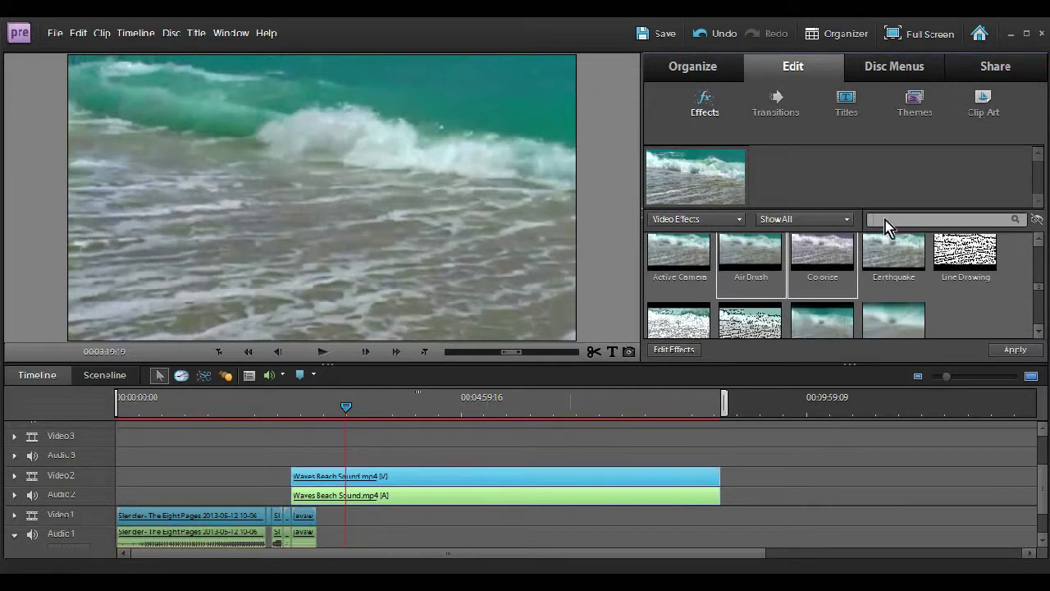
left_click(887, 220)
type("cart")
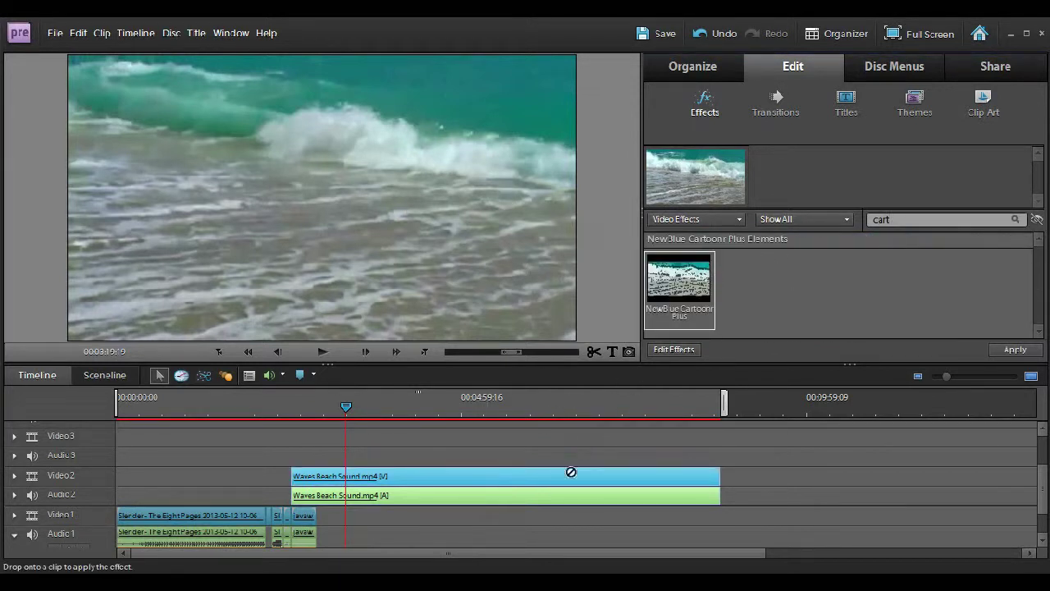
left_click(677, 351)
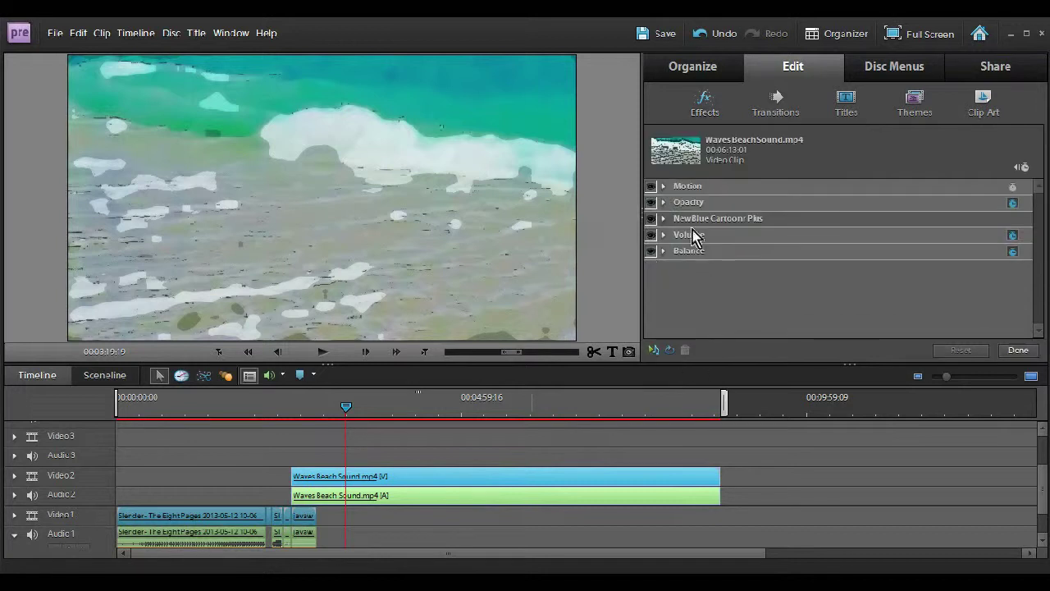
- Expand the NewBlue Cartoonr Plus settings and show the clip's keyframe timeline
left_click(664, 219)
left_click(687, 219)
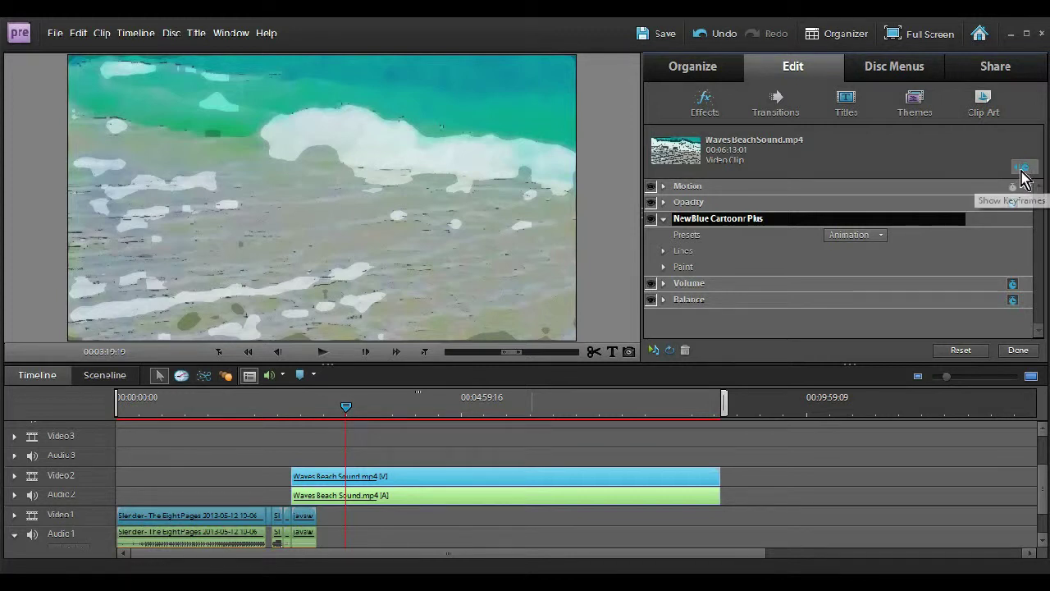
left_click(664, 219)
left_click(663, 219)
left_click(687, 223)
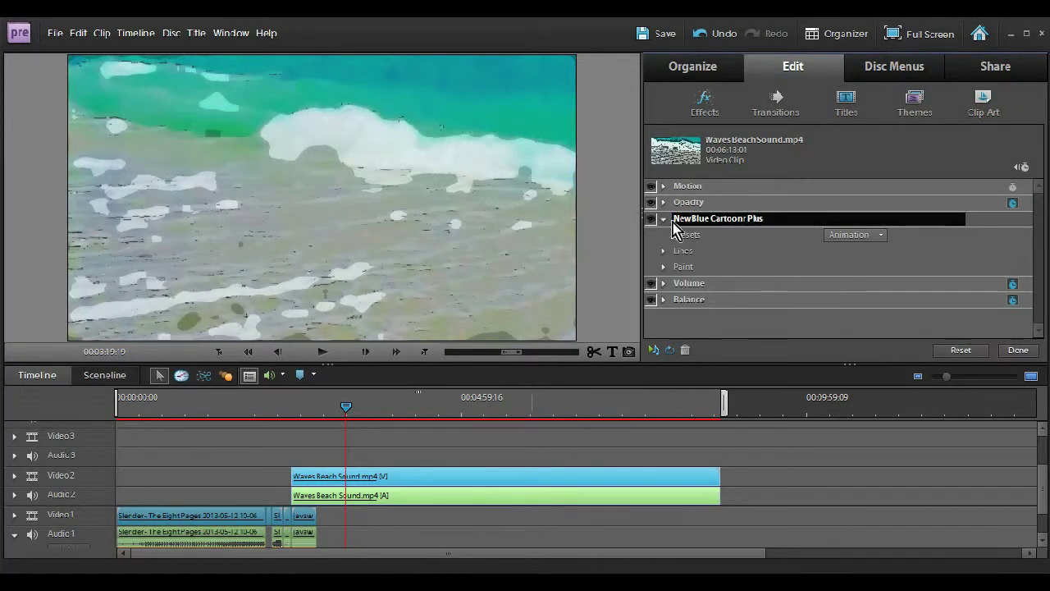
left_click(1025, 168)
- Split the Waves Beach Sound.mp4 clip at about 00:02:56:10 and 00:03:07:19
mouse_move(888, 158)
left_mouse_down()
mouse_move(870, 157)
mouse_move(876, 170)
left_mouse_up()
left_click_drag(276, 421, 321, 415)
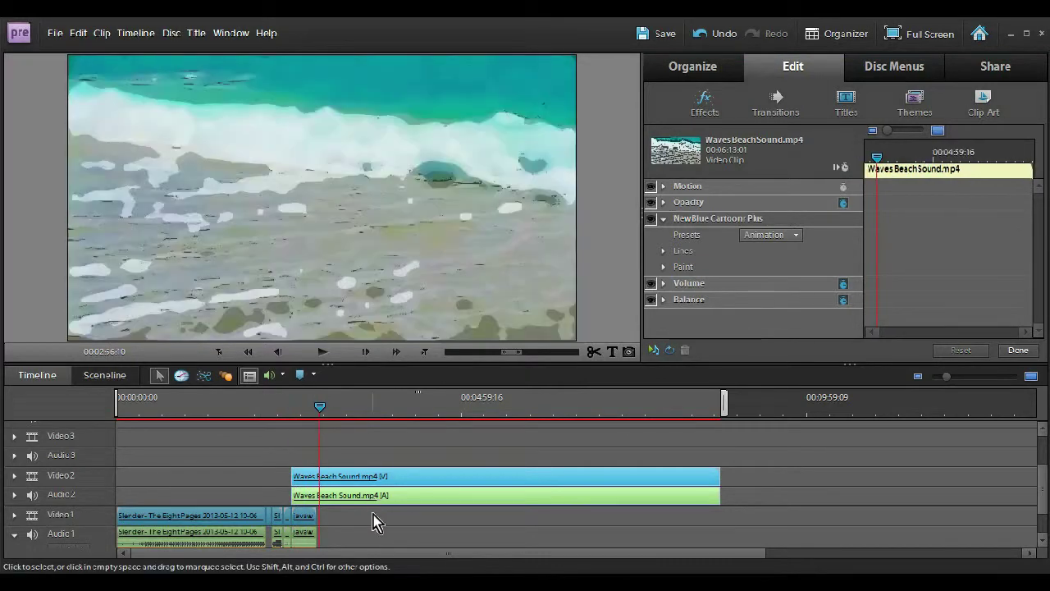
key("ctrl+k")
left_click(334, 415)
left_click(343, 473)
left_click(343, 480)
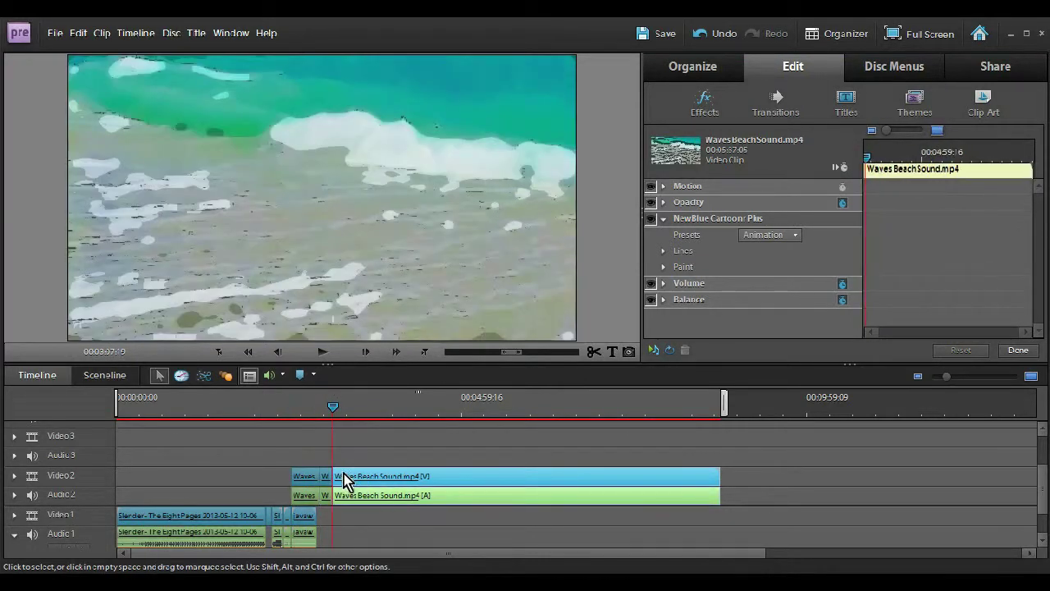
- Select the short middle piece of the split Waves Beach Sound.mp4 clip and place the playhead at its start
left_click(1031, 375)
left_click(544, 414)
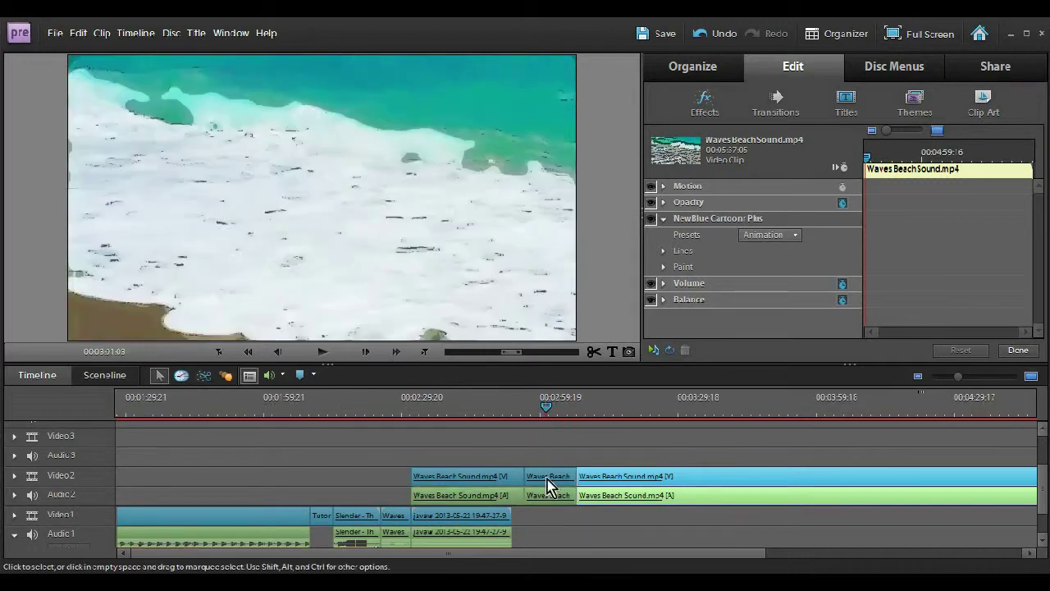
left_click(548, 482)
left_click_drag(544, 410, 529, 412)
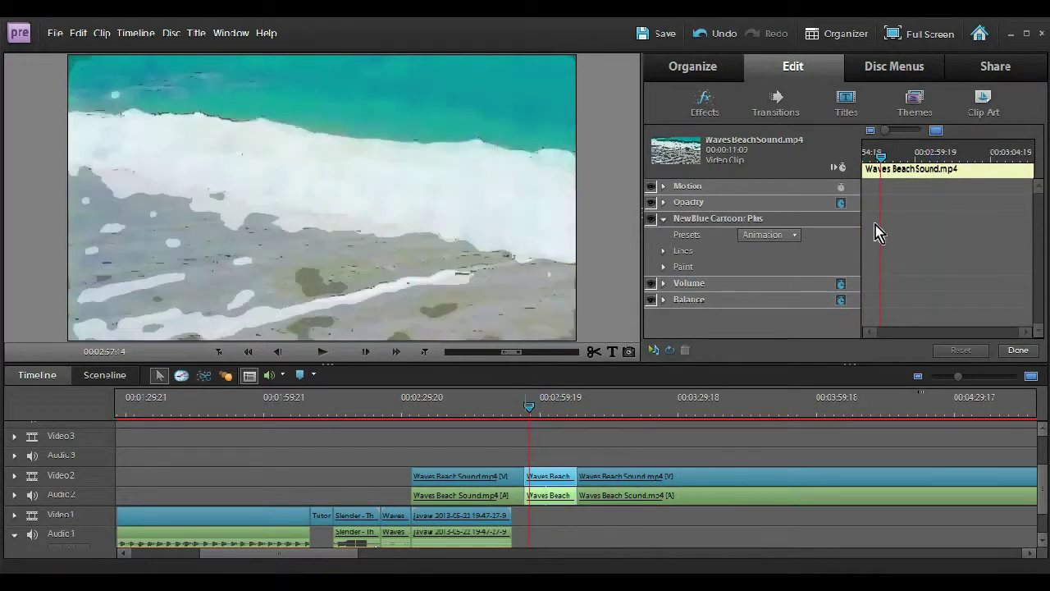
left_click_drag(883, 160, 863, 157)
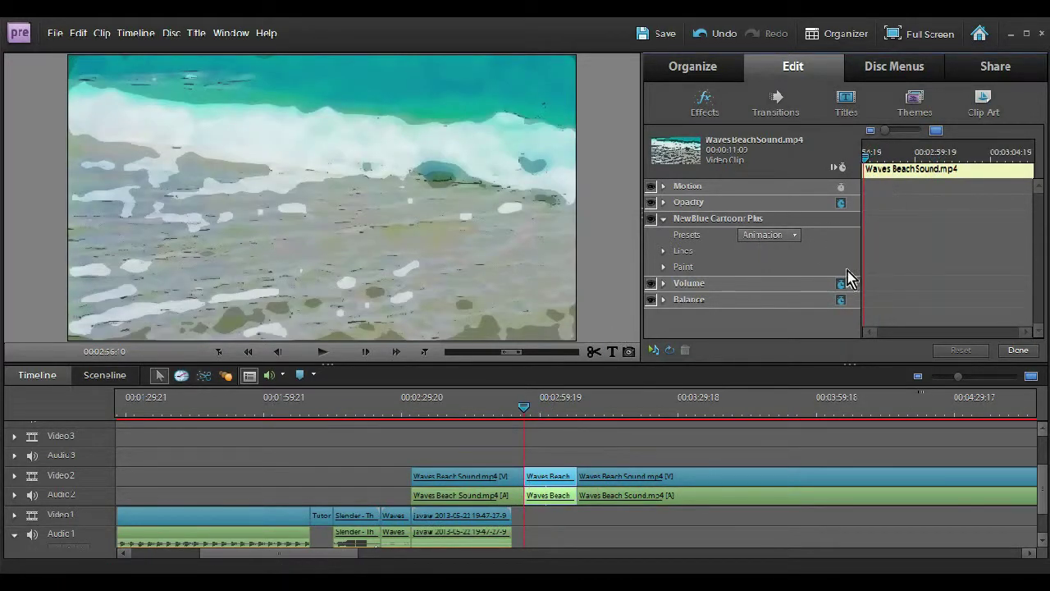
- Undo the clip splits and the NewBlue Cartoonr Plus effect
left_click(840, 217)
key("Delete")
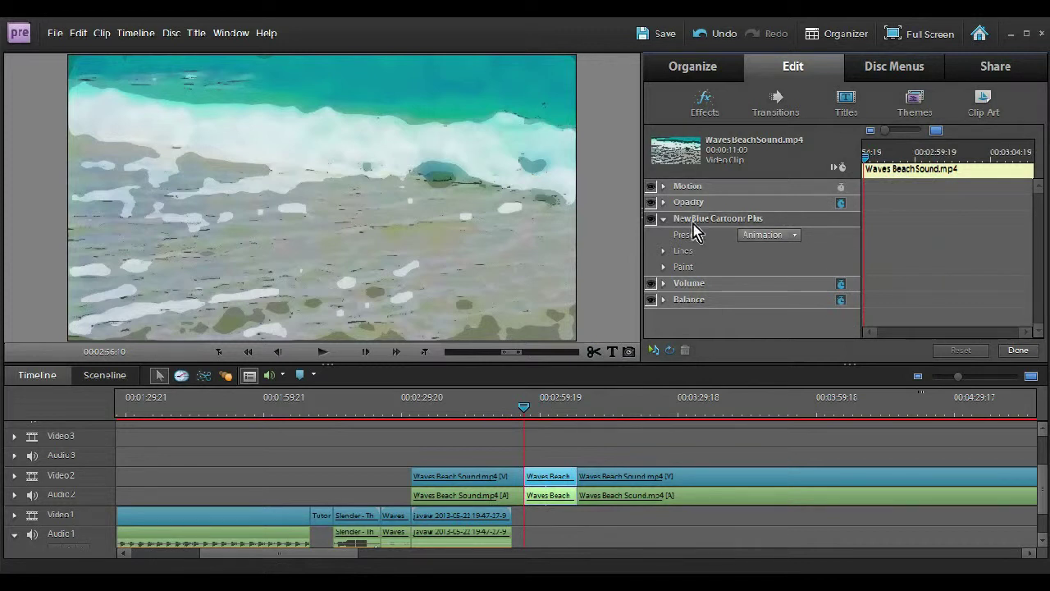
key("ctrl+z")
key("ctrl+z")
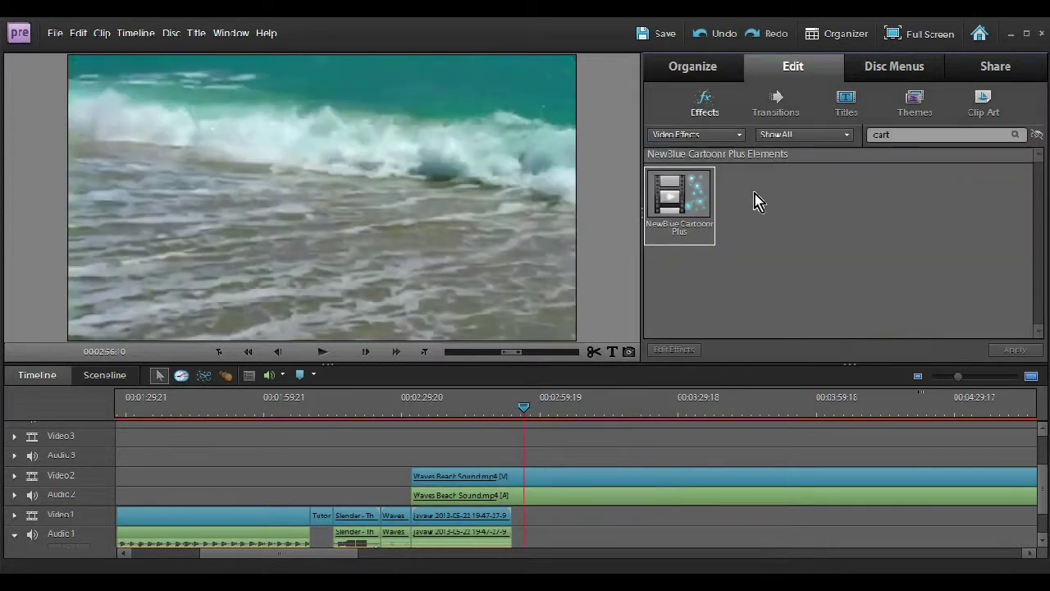
- Search the video effects for "lens" and try to apply Lens Flare to the Waves Beach Sound.mp4 clip
double_click(891, 134)
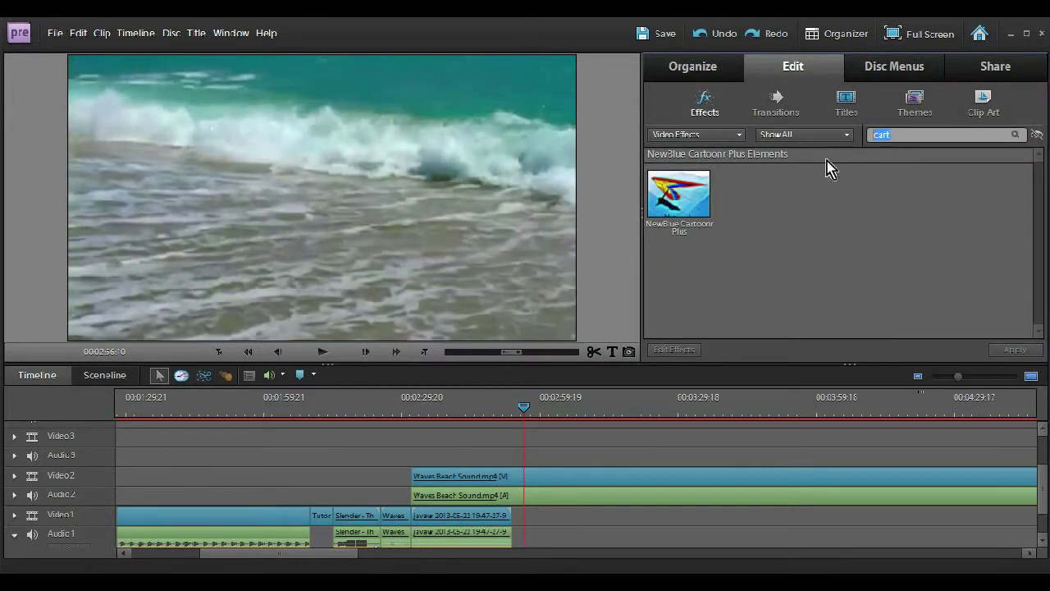
type("lens")
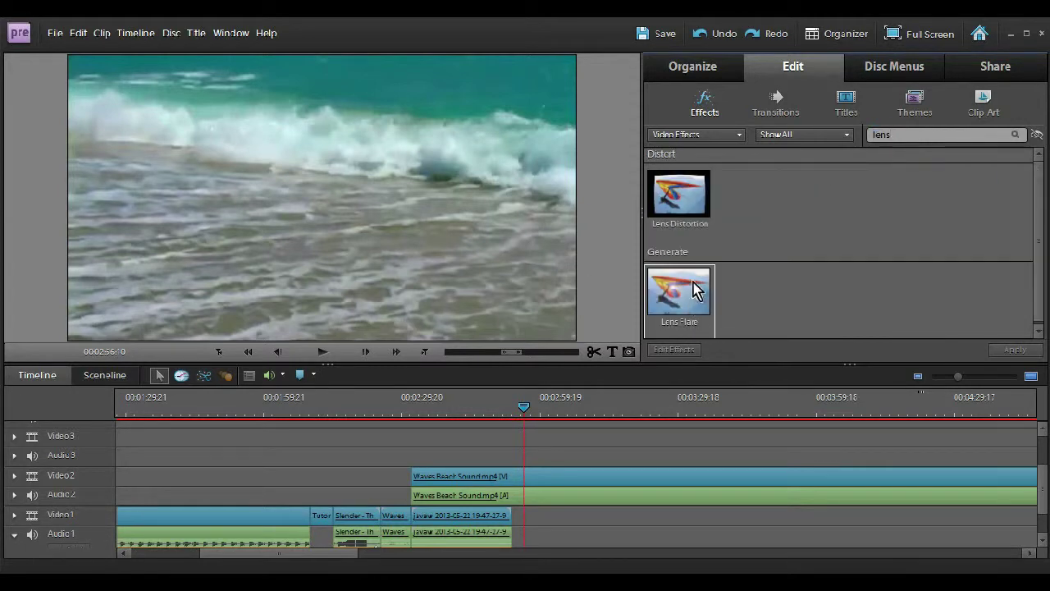
left_click_drag(696, 286, 541, 475)
left_click(675, 349)
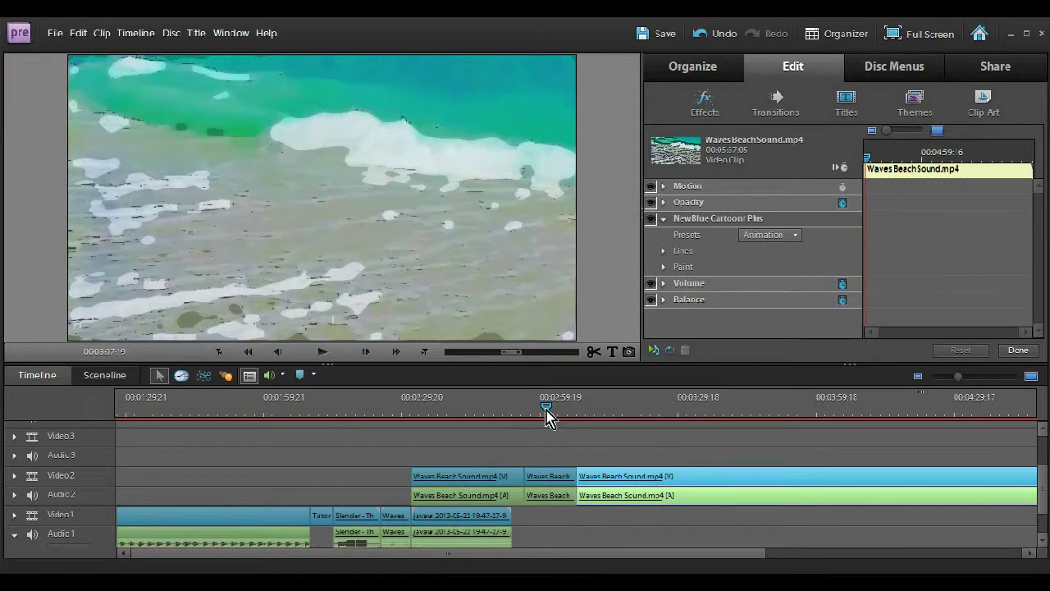
- Select the short middle piece between the two cuts and move the playhead back to 00:02:56:10
left_click(555, 478)
left_click_drag(546, 408, 530, 408)
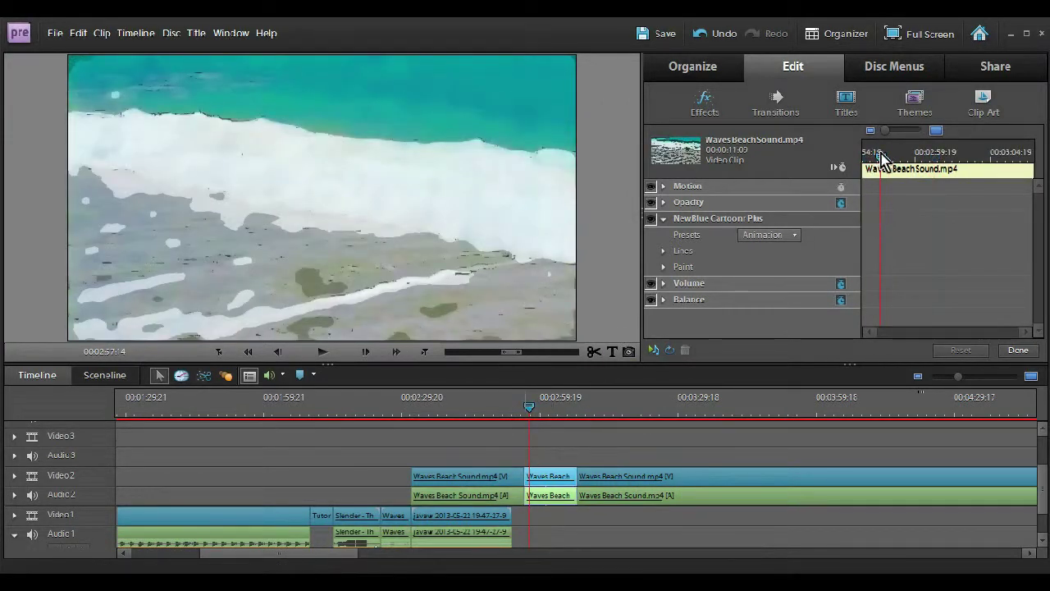
left_click_drag(878, 155, 863, 158)
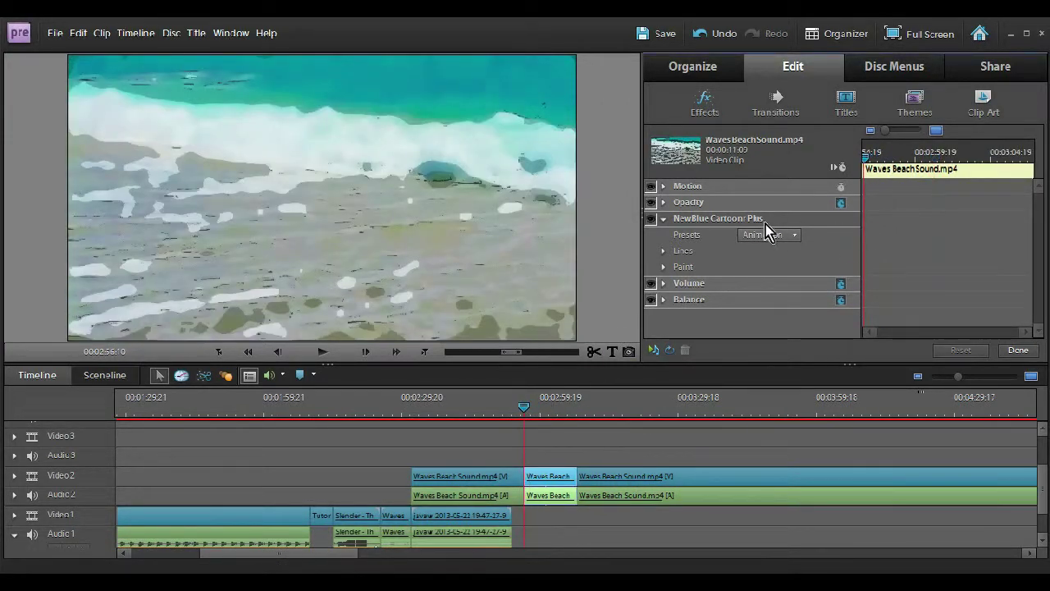
- Undo the cuts and the cartoon effect on the Waves Beach Sound.mp4 clip
left_click(662, 218)
key("ctrl+z")
key("ctrl+z")
key("ctrl+z")
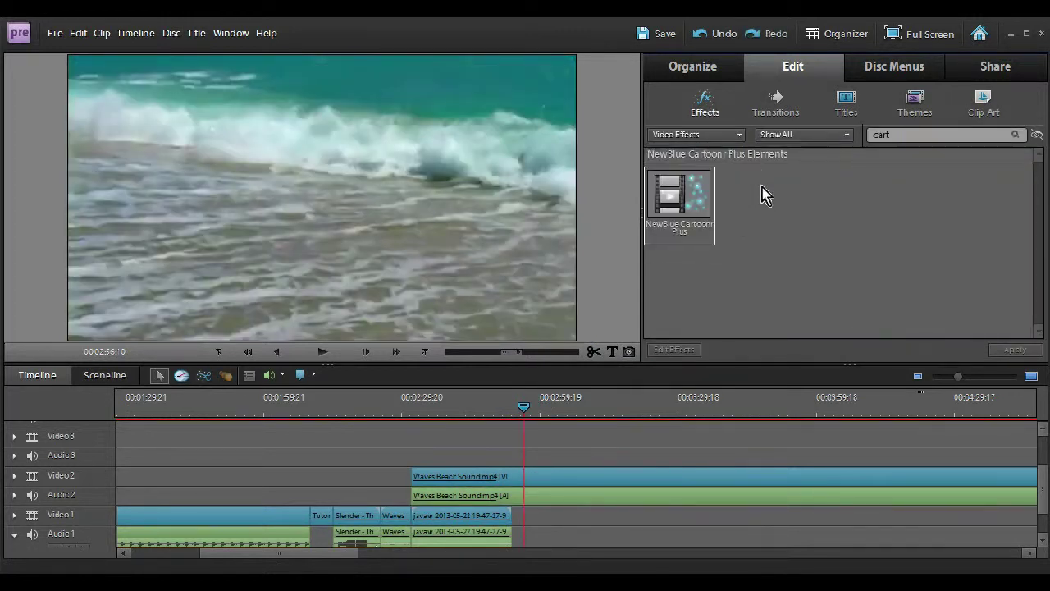
- Search the video effects for "lens", apply Lens Flare to the Waves Beach Sound.mp4 clip and open its effect settings
left_click_drag(894, 136, 829, 167)
key("BackSpace")
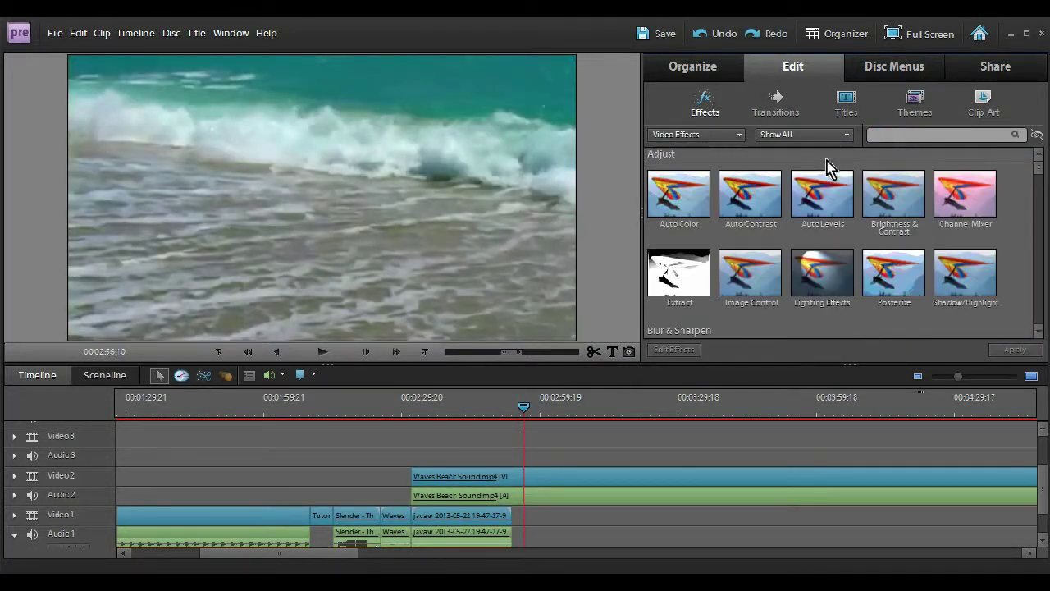
type("lens")
left_click_drag(682, 291, 542, 480)
left_click(685, 351)
- At the clip's start, set the Lens Flare center to 256.0, 144.0 and the flare brightness to about 151 %
left_click_drag(874, 157, 851, 155)
left_click_drag(722, 273, 774, 221)
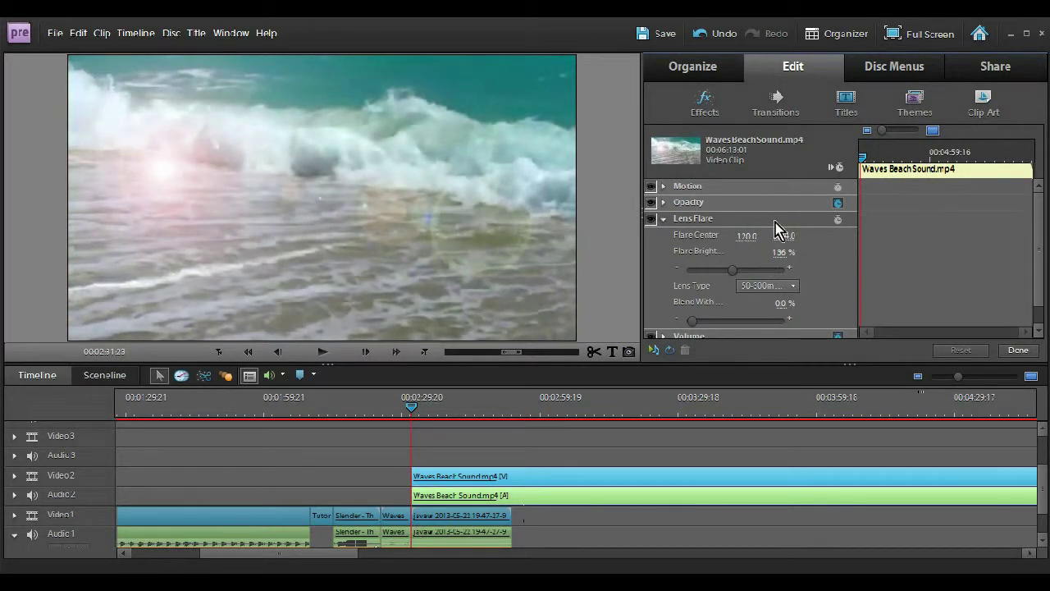
left_click_drag(785, 235, 702, 263)
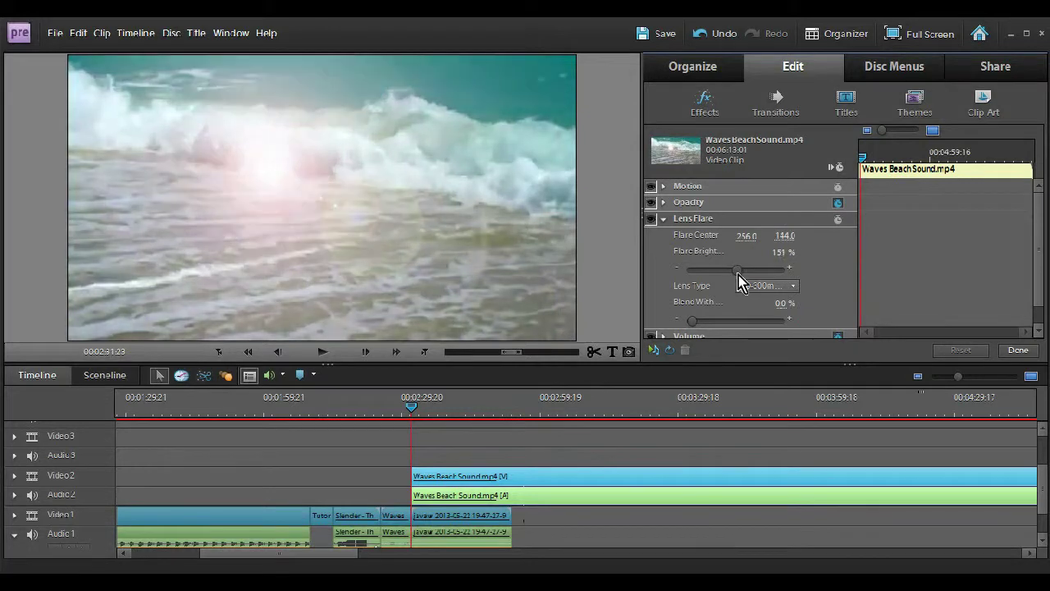
- Set the flare brightness to 136 % and the flare center to 80.0, 21.0, and enable Lens Flare keyframing at the clip's start
mouse_move(738, 271)
left_mouse_down()
mouse_move(755, 252)
mouse_move(729, 270)
left_mouse_up()
mouse_move(746, 236)
left_mouse_down()
mouse_move(352, 260)
mouse_move(773, 222)
mouse_move(870, 235)
mouse_move(614, 213)
mouse_move(641, 242)
mouse_move(785, 241)
mouse_move(590, 223)
mouse_move(746, 235)
left_mouse_up()
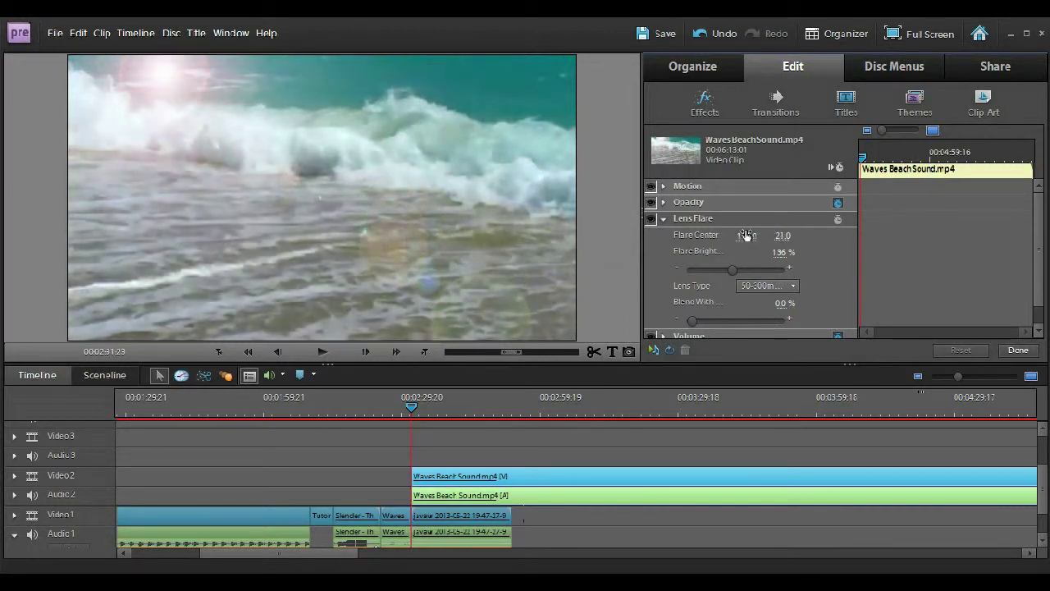
left_click_drag(834, 239, 704, 236)
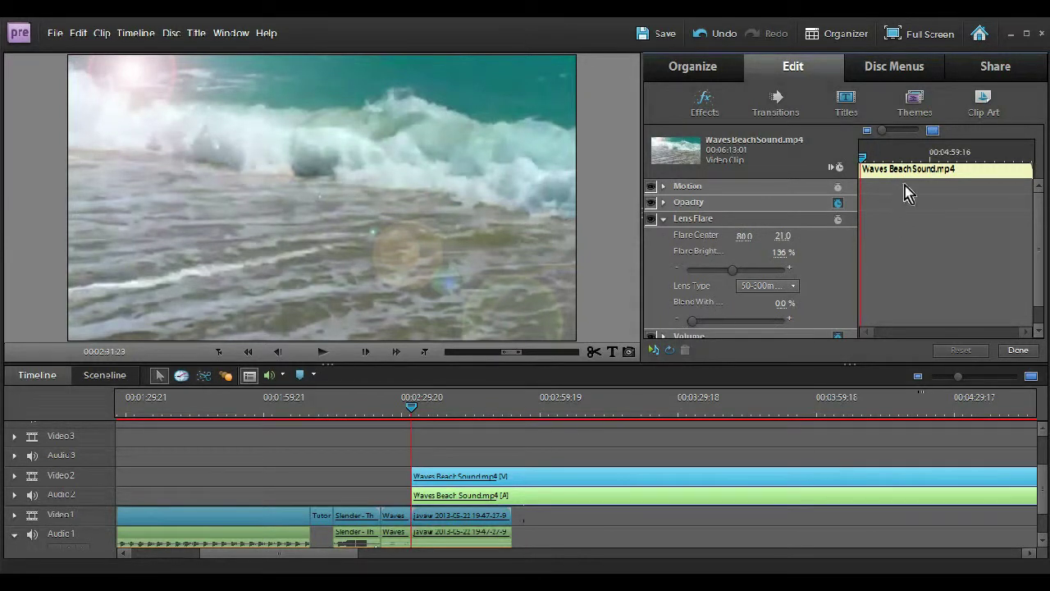
left_click(837, 221)
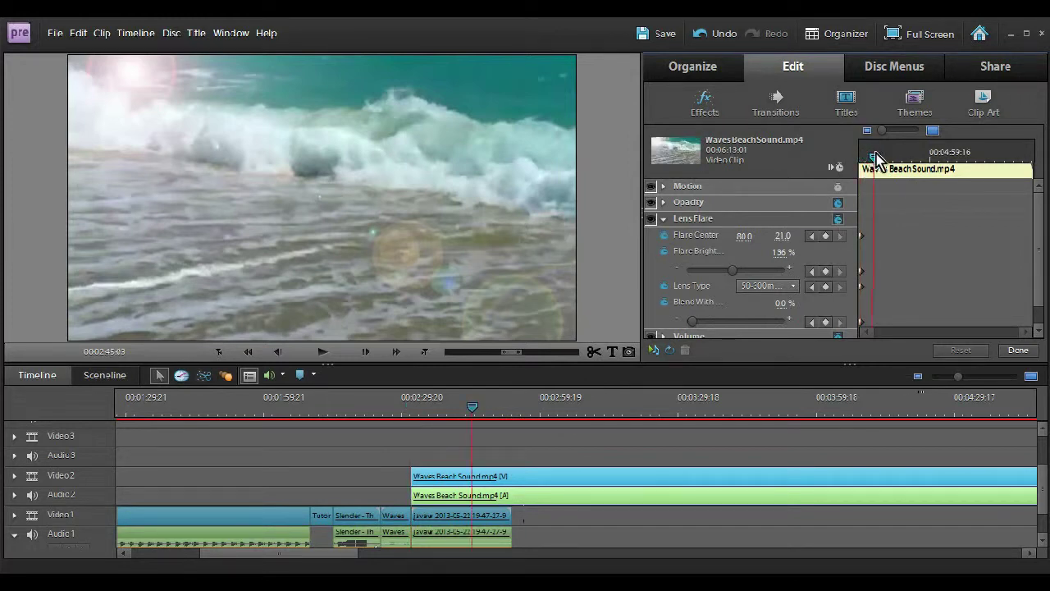
- At 00:05:22:21, try horizontal flare center values of 900.0 and 800.0
left_click_drag(861, 156, 941, 164)
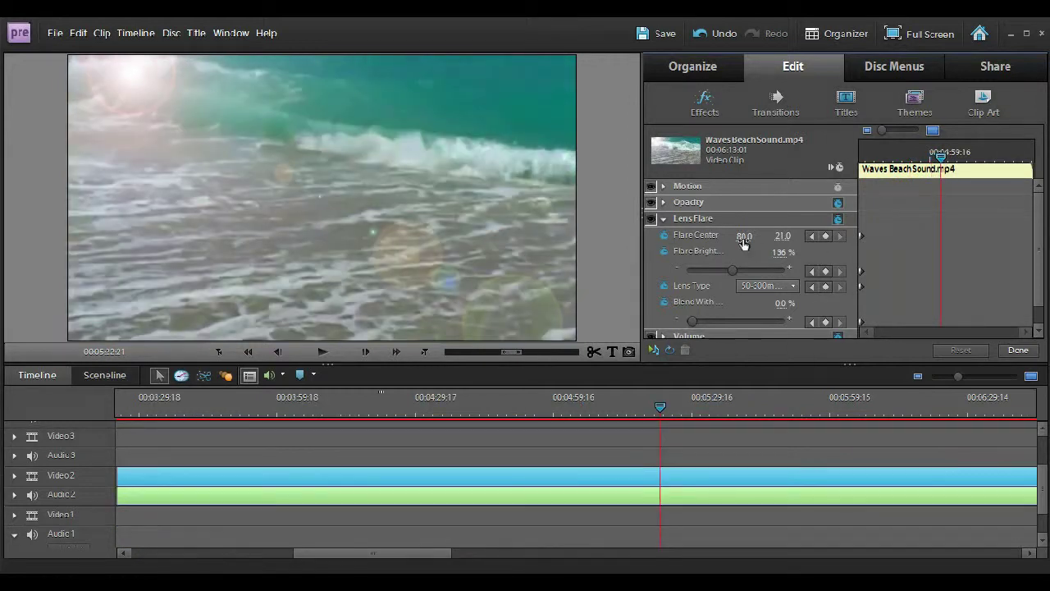
left_click_drag(744, 237, 705, 243)
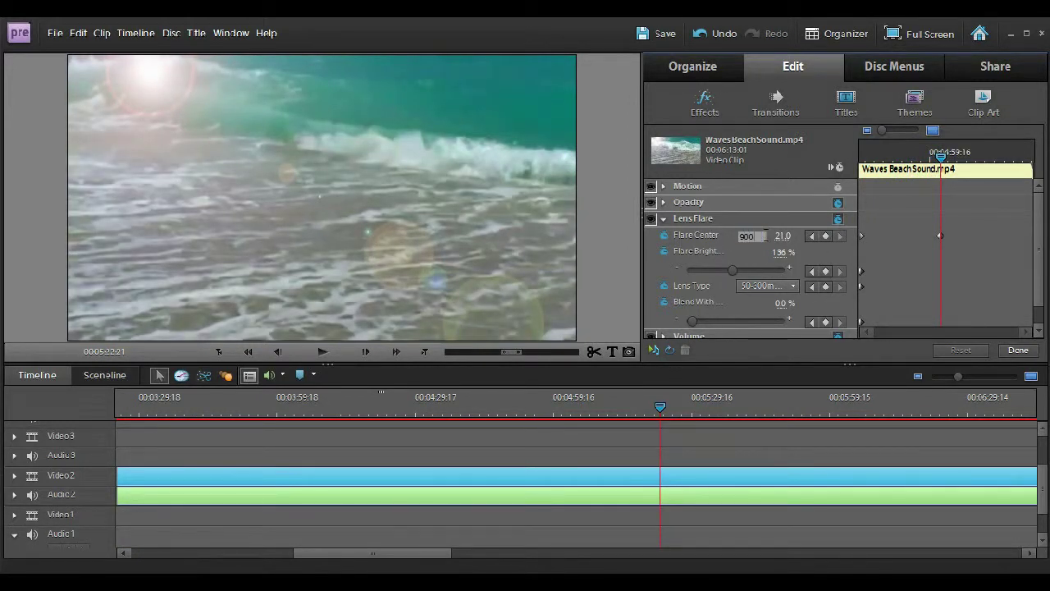
key("Return")
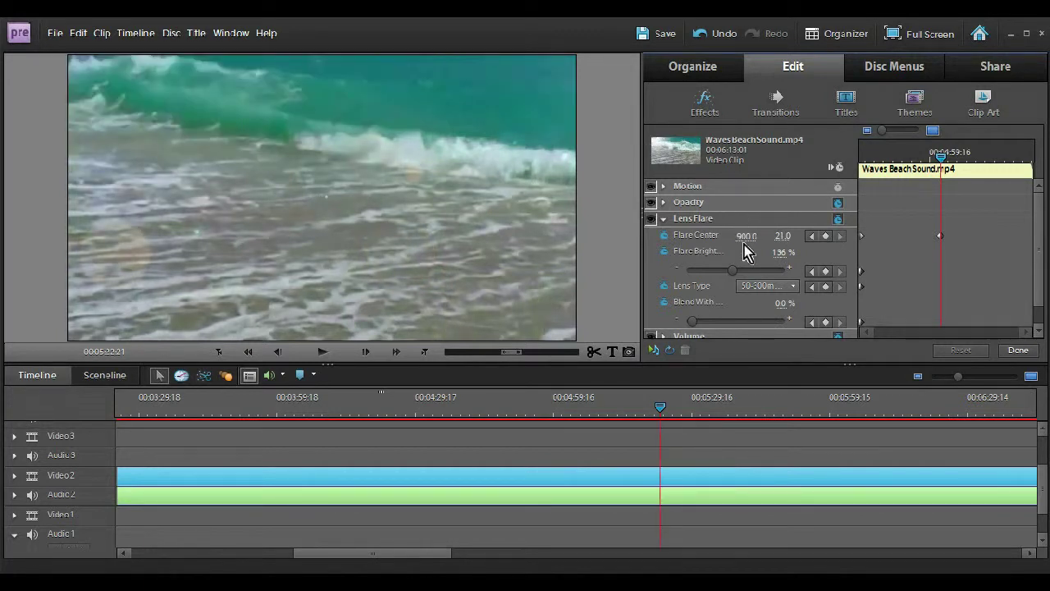
left_click(744, 238)
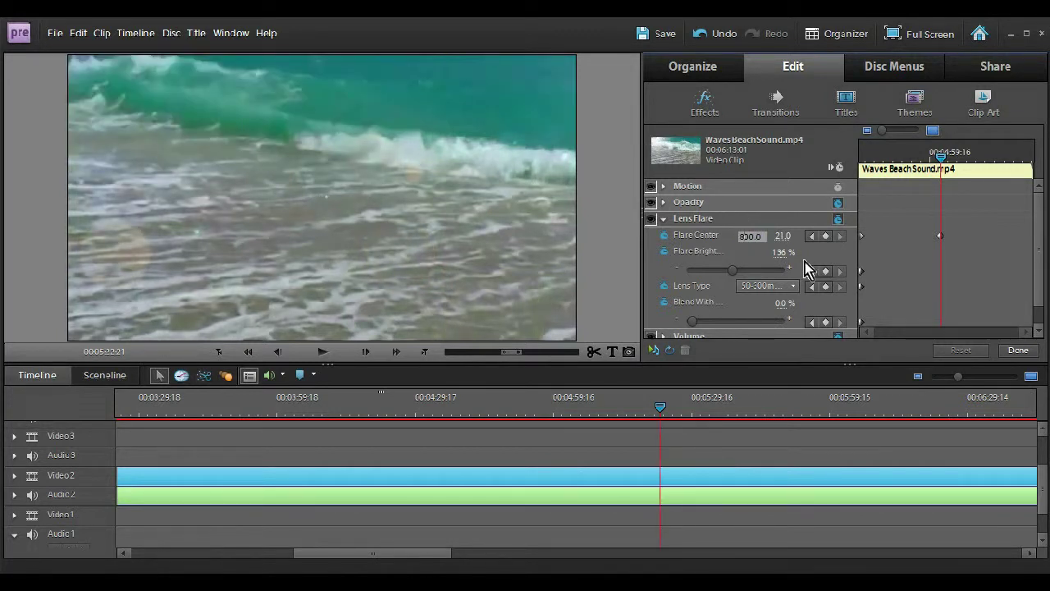
type("800.0")
key("Return")
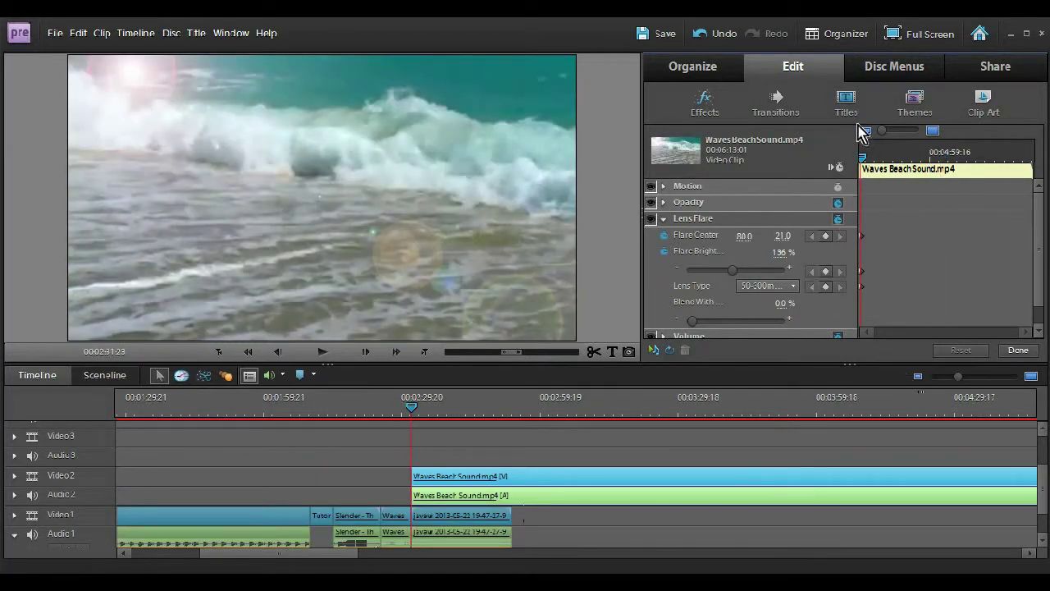
- Set a Lens Flare keyframe at 00:05:22:21 with the horizontal flare center value at 597.0
mouse_move(867, 153)
left_mouse_down()
mouse_move(949, 159)
mouse_move(927, 161)
mouse_move(940, 164)
left_mouse_up()
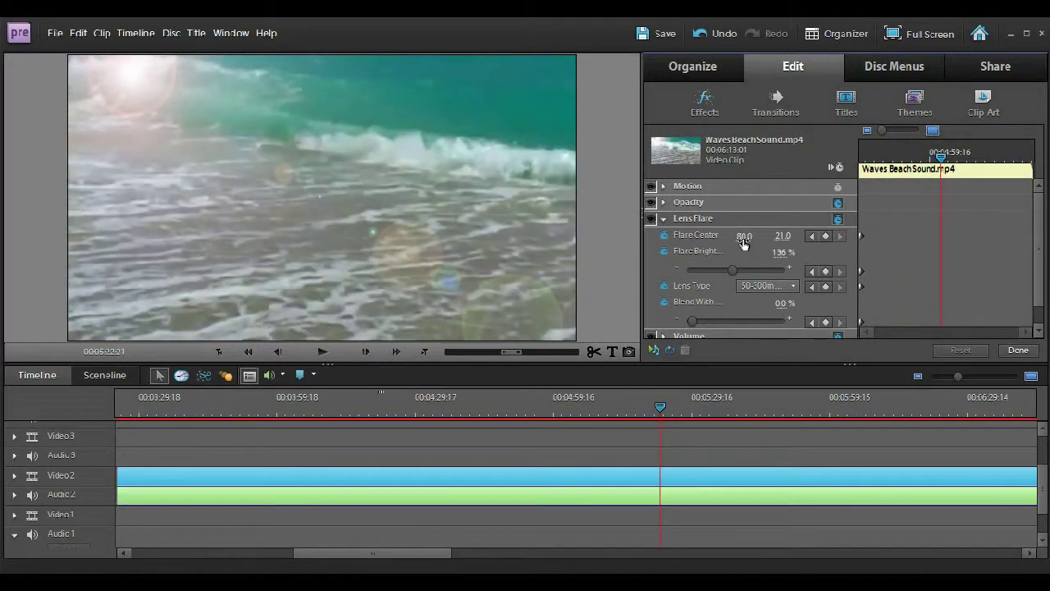
left_click_drag(743, 237, 732, 248)
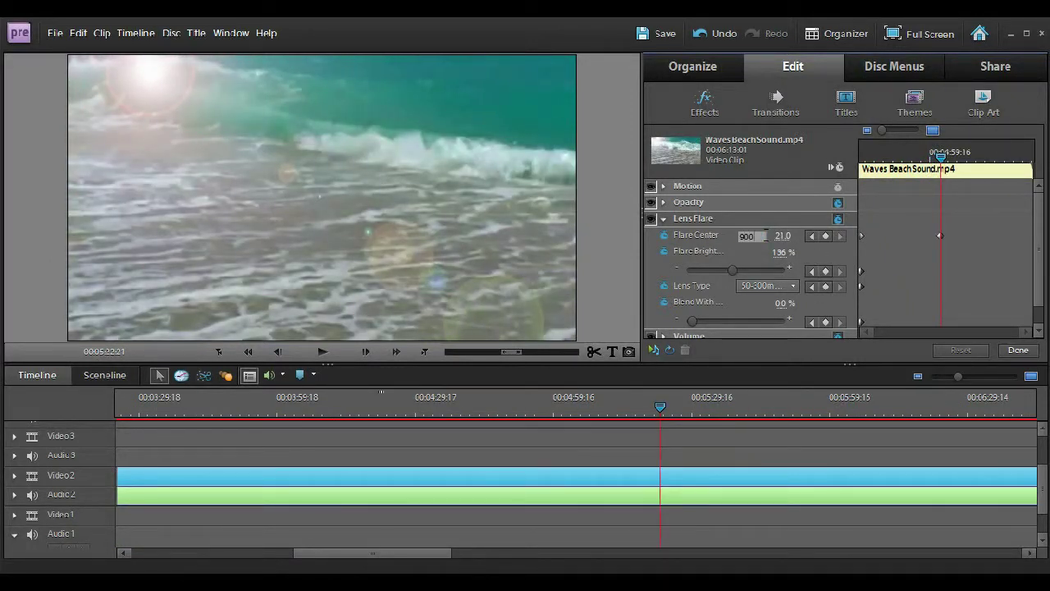
key("Return")
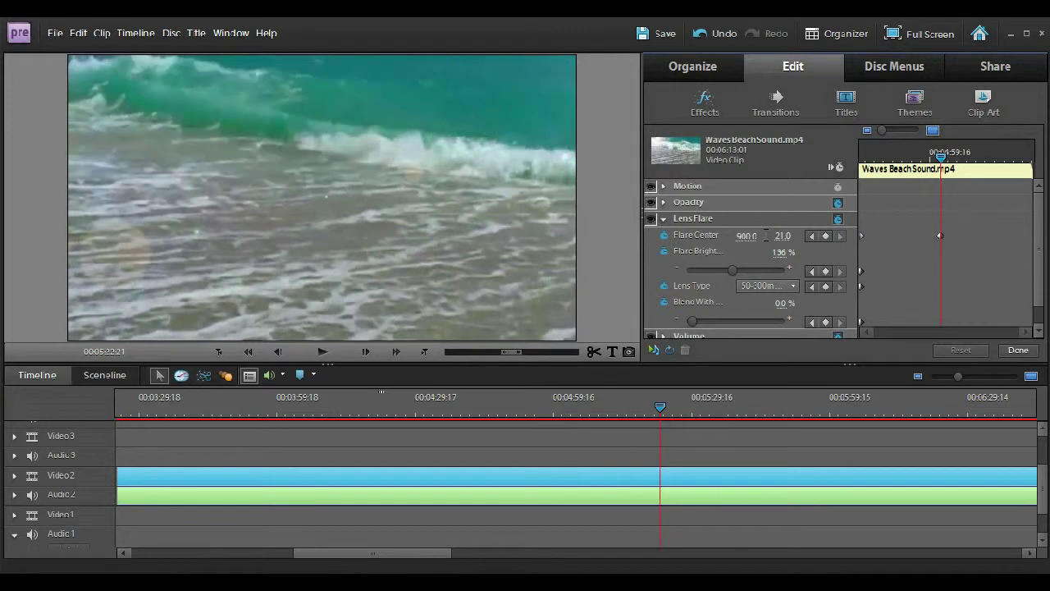
left_click(743, 239)
type("800.0")
key("Return")
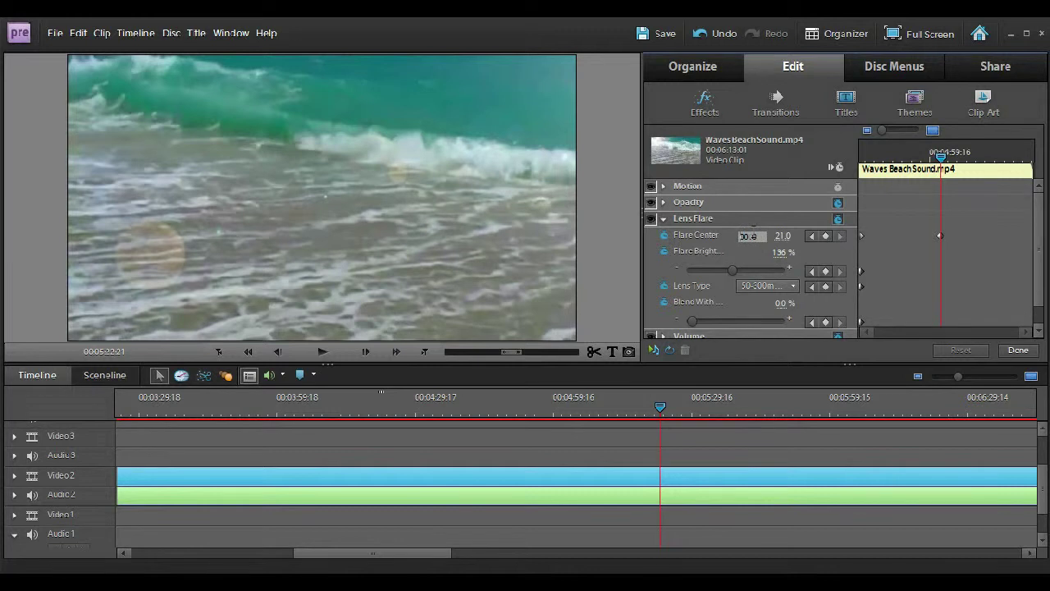
key("Return")
left_click_drag(746, 239, 716, 246)
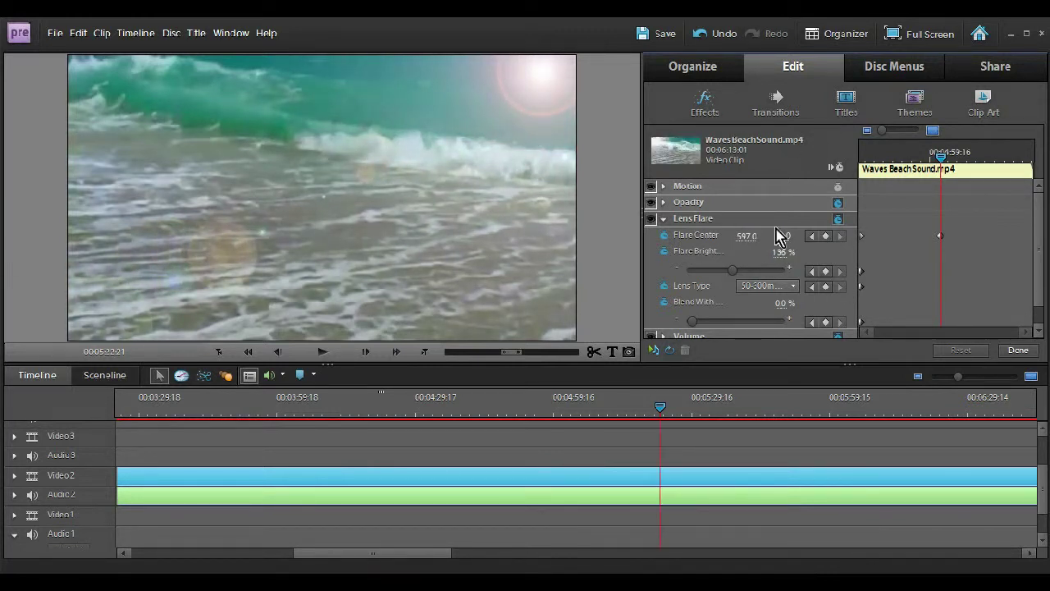
- Set the keyframe's vertical flare center value to 284.0 and the flare brightness to 206 % at 00:05:22:21
left_click_drag(778, 236, 1047, 238)
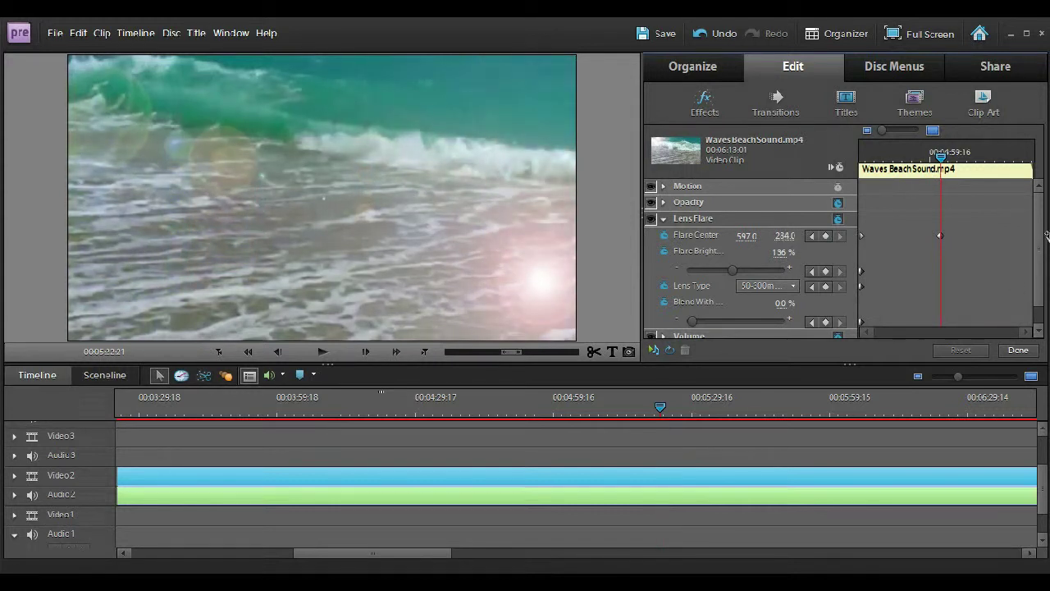
mouse_move(733, 273)
left_mouse_down()
mouse_move(719, 279)
mouse_move(745, 281)
mouse_move(701, 279)
mouse_move(751, 273)
left_mouse_up()
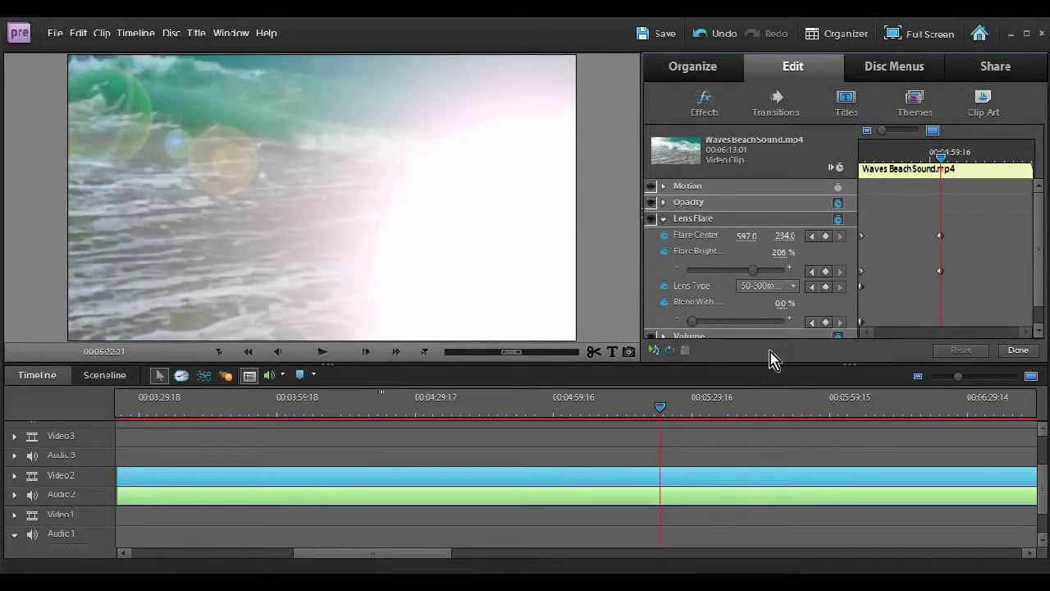
left_click(917, 376)
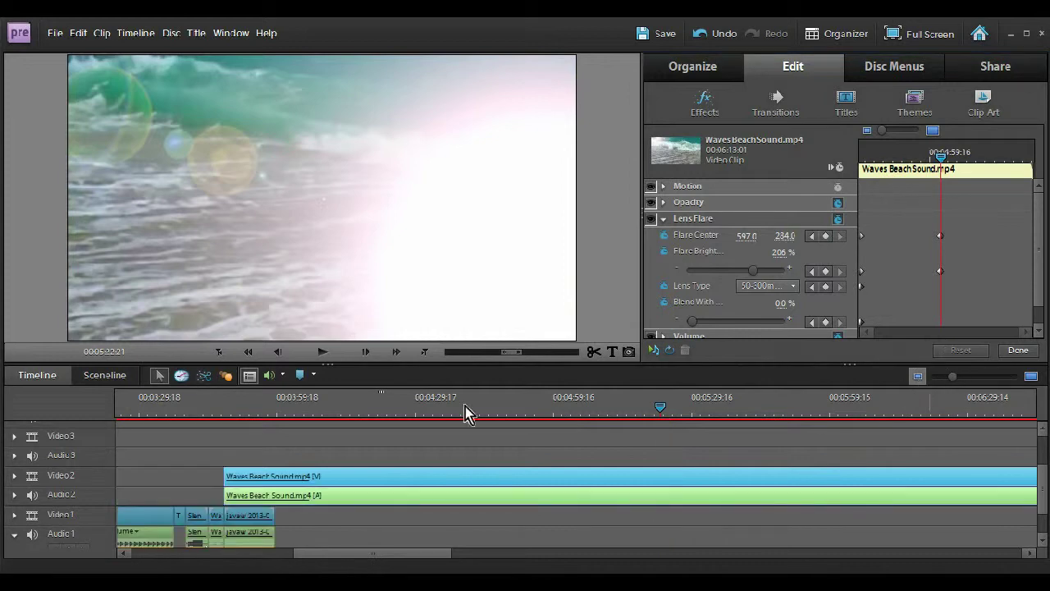
mouse_move(312, 415)
left_mouse_down()
mouse_move(289, 427)
mouse_move(432, 427)
left_mouse_up()
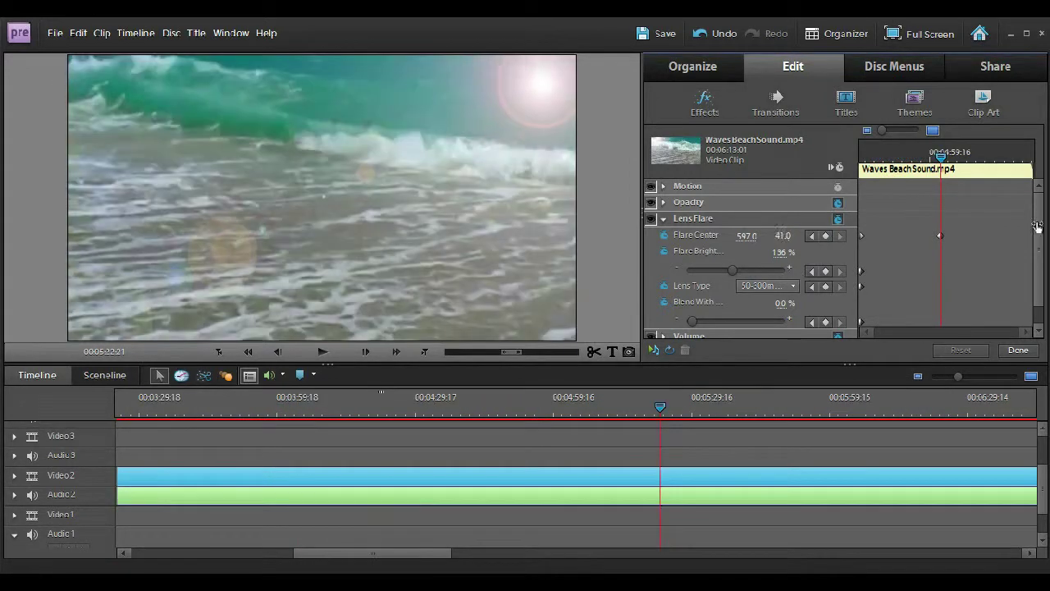
left_click_drag(785, 235, 1048, 240)
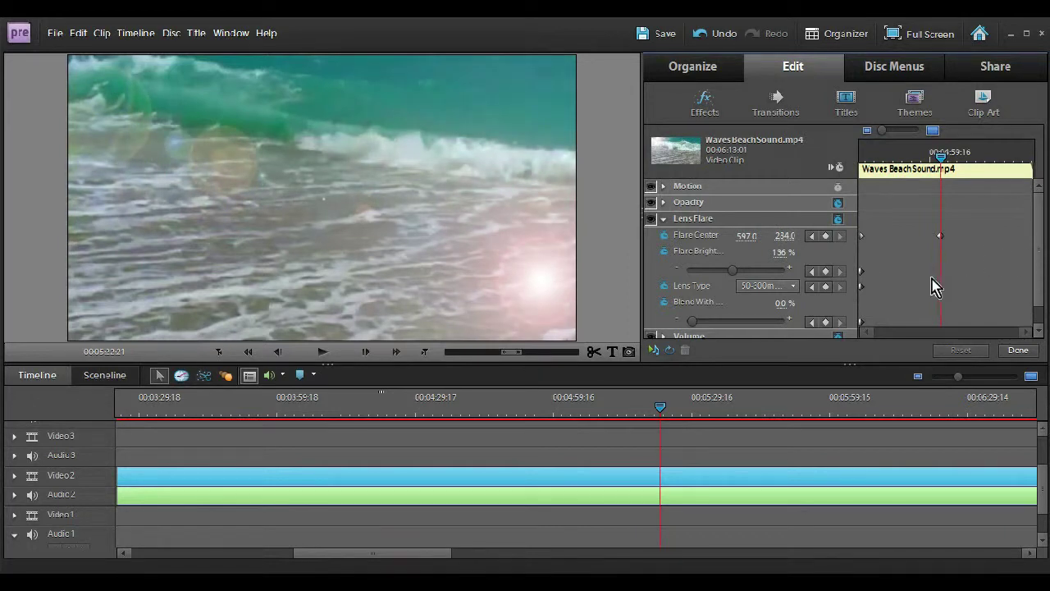
left_click_drag(732, 275, 755, 279)
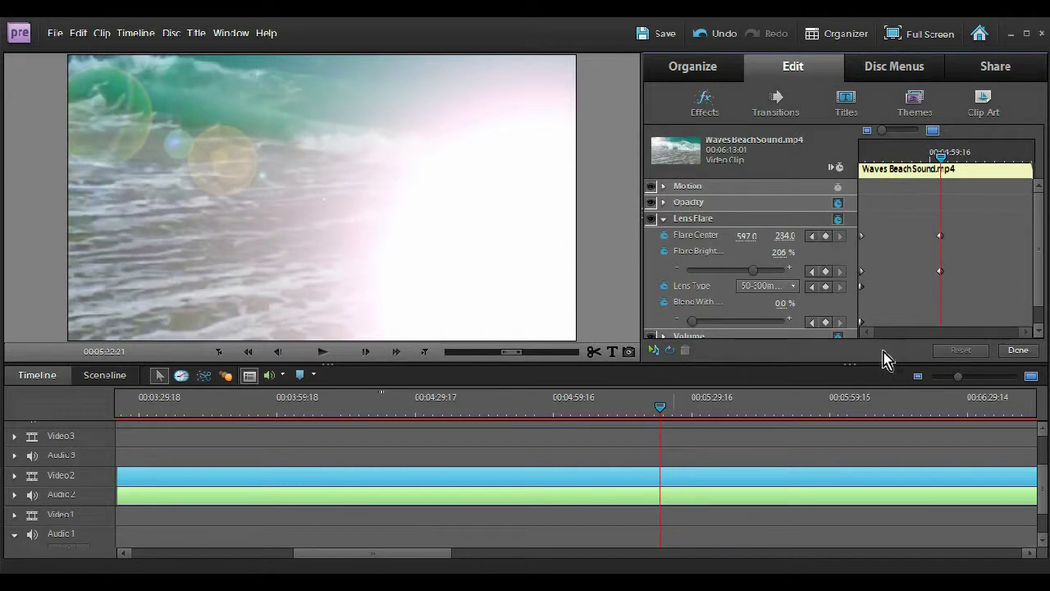
- Split the Waves Beach Sound.mp4 clip at 00:02:59:04
left_click(918, 376)
left_click(271, 404)
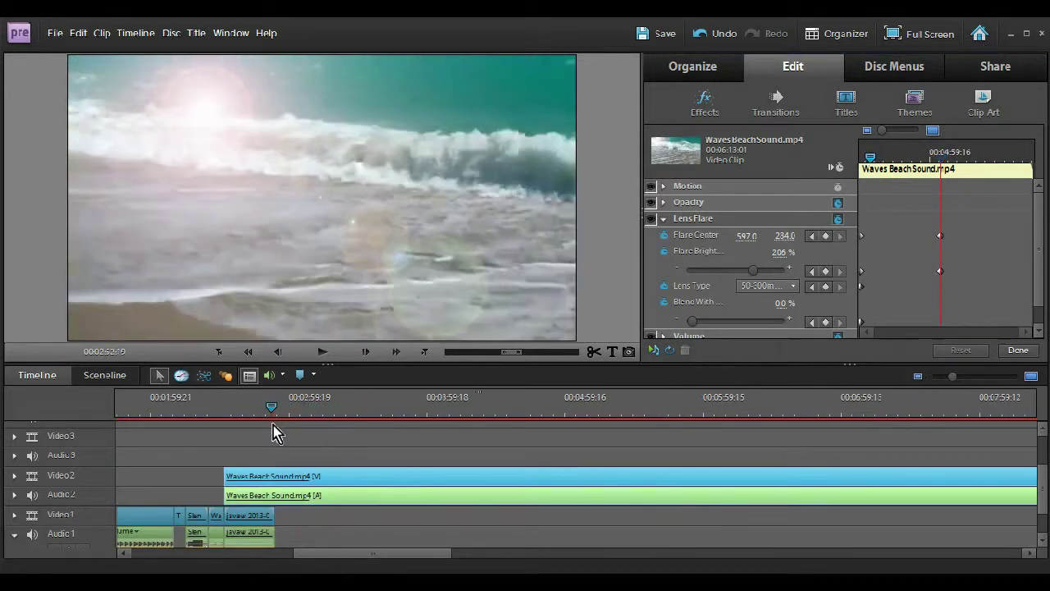
mouse_move(273, 425)
left_mouse_down()
mouse_move(533, 415)
mouse_move(287, 433)
left_mouse_up()
key("ctrl+k")
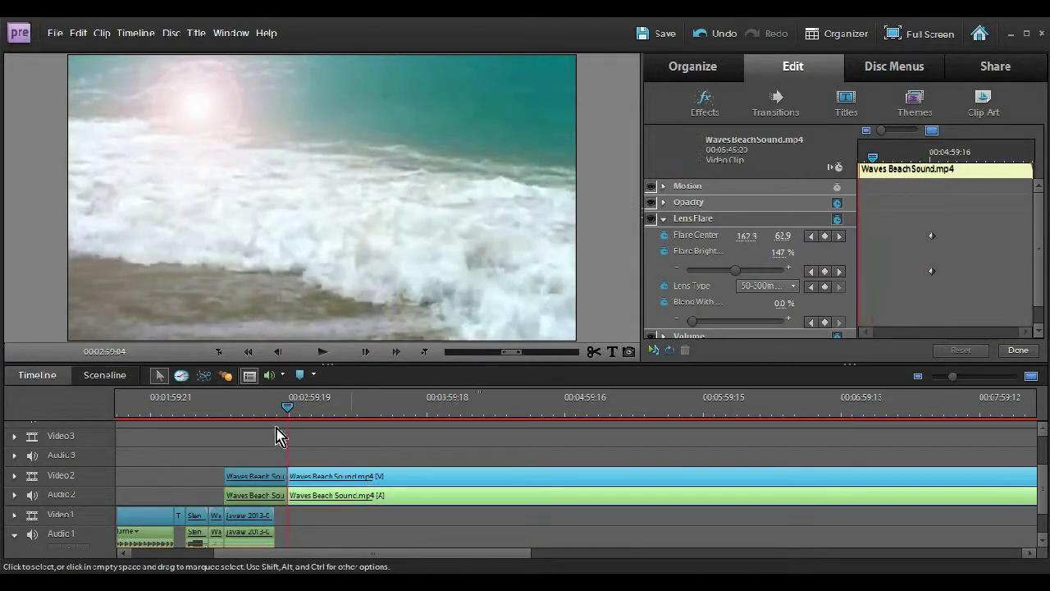
- Move the long second piece and the short first piece of the split clip later on the Video 2 track, leaving a gap between them
left_click(292, 411)
left_click(275, 492)
left_click(620, 481)
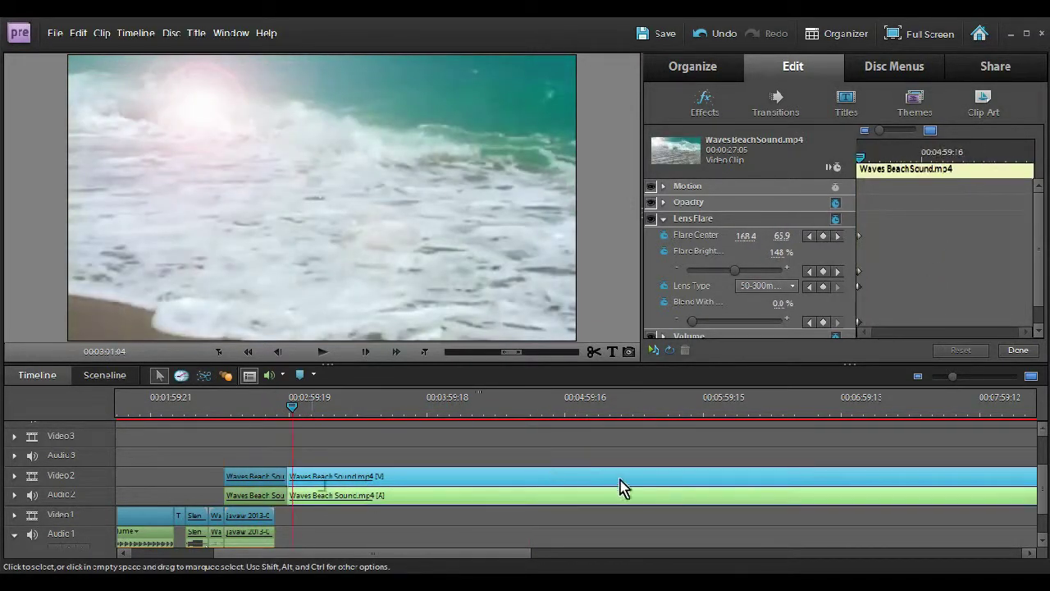
left_click_drag(263, 484, 348, 478)
- At the short piece's last frame, 00:03:37:13, keyframe a brighter flare near the picture's lower-right corner and play the piece back
double_click(340, 410)
left_click(660, 191)
left_click(334, 402)
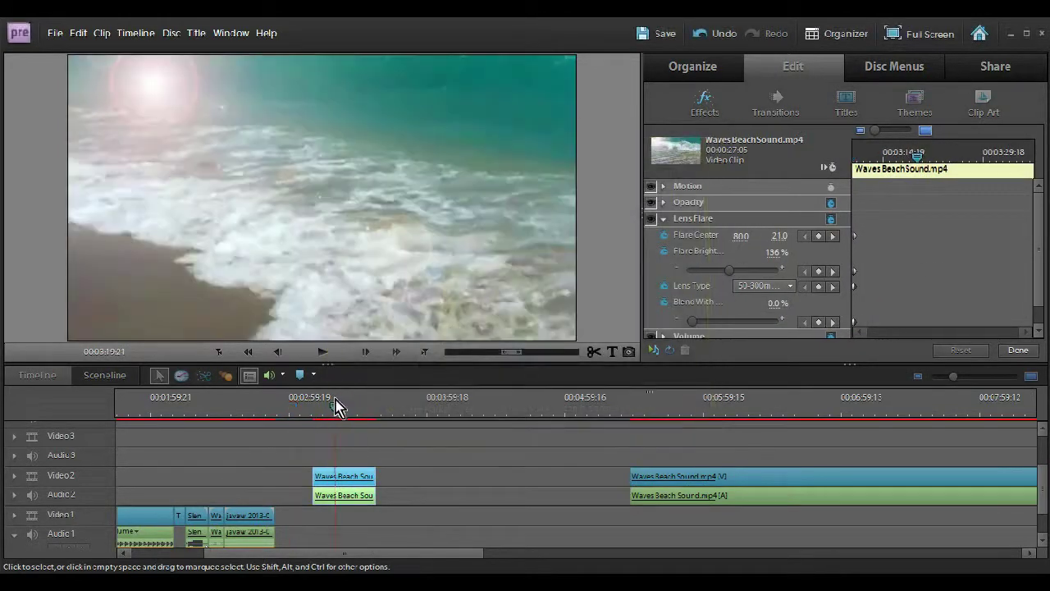
left_click(337, 405)
left_click_drag(946, 156, 1040, 169)
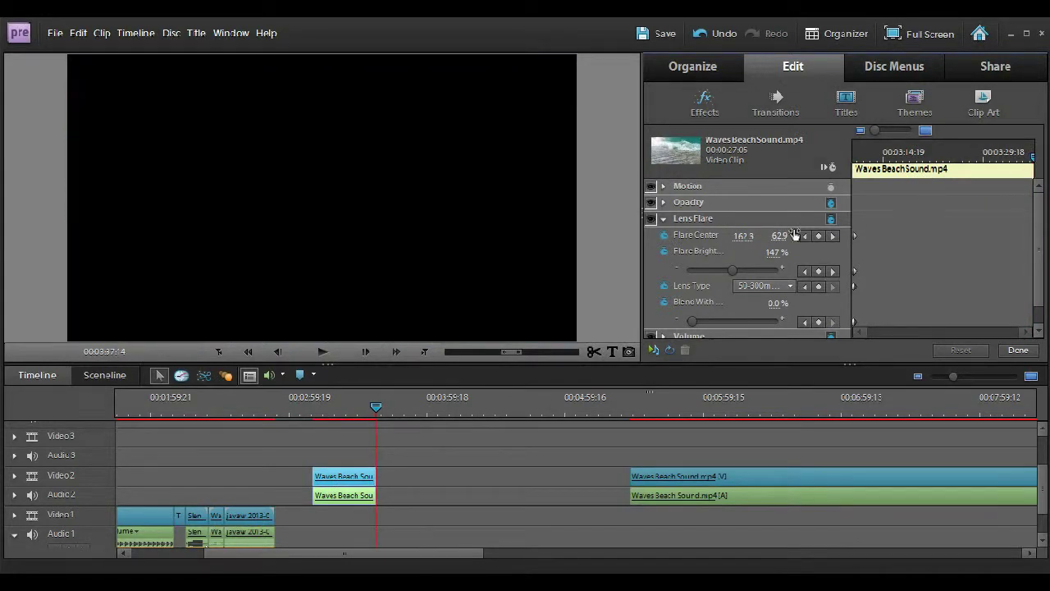
left_click(279, 353)
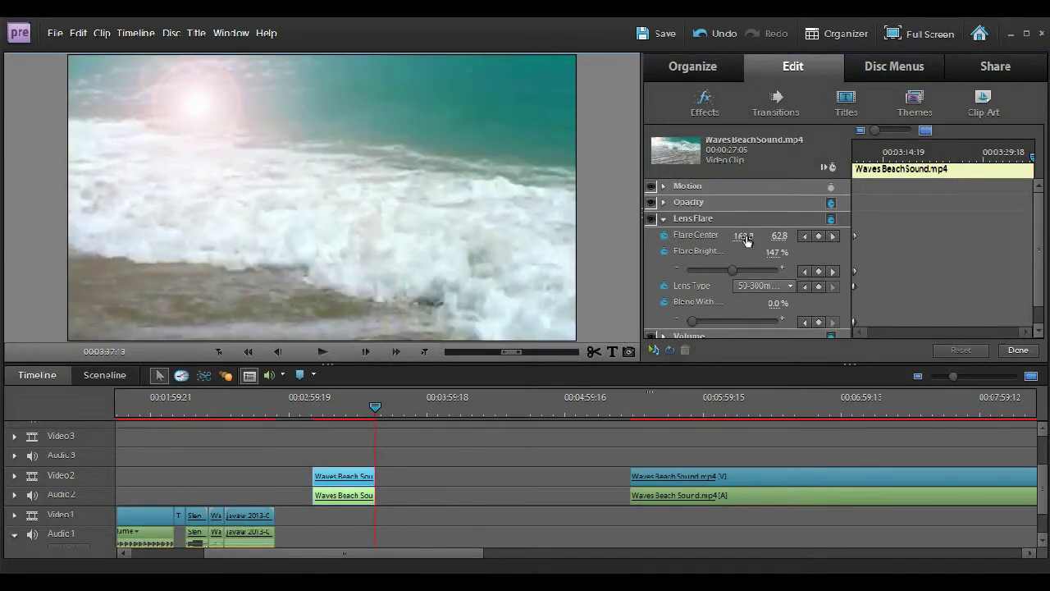
left_click_drag(742, 236, 827, 257)
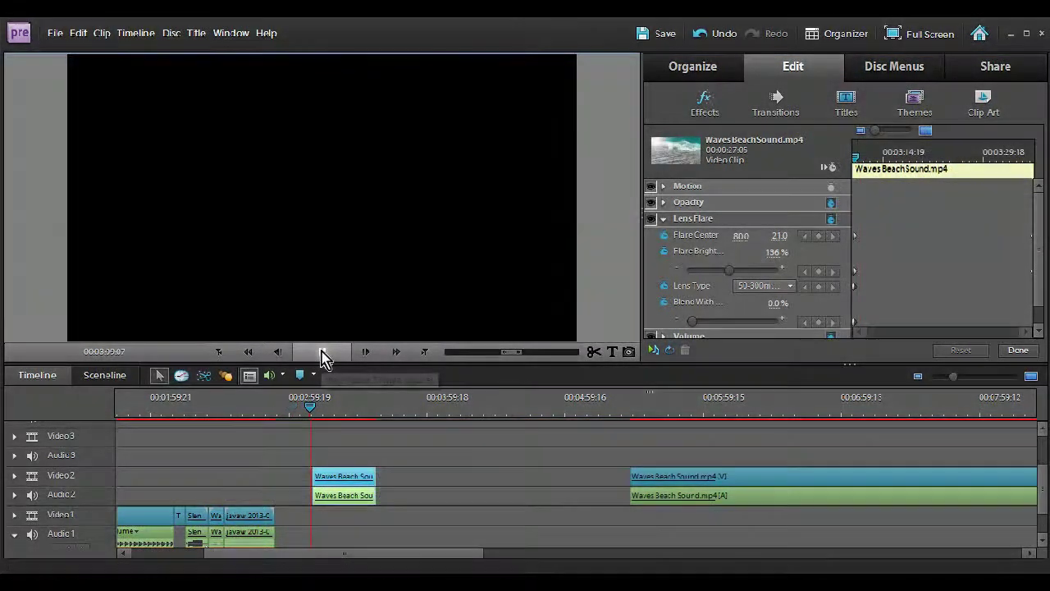
left_click(320, 353)
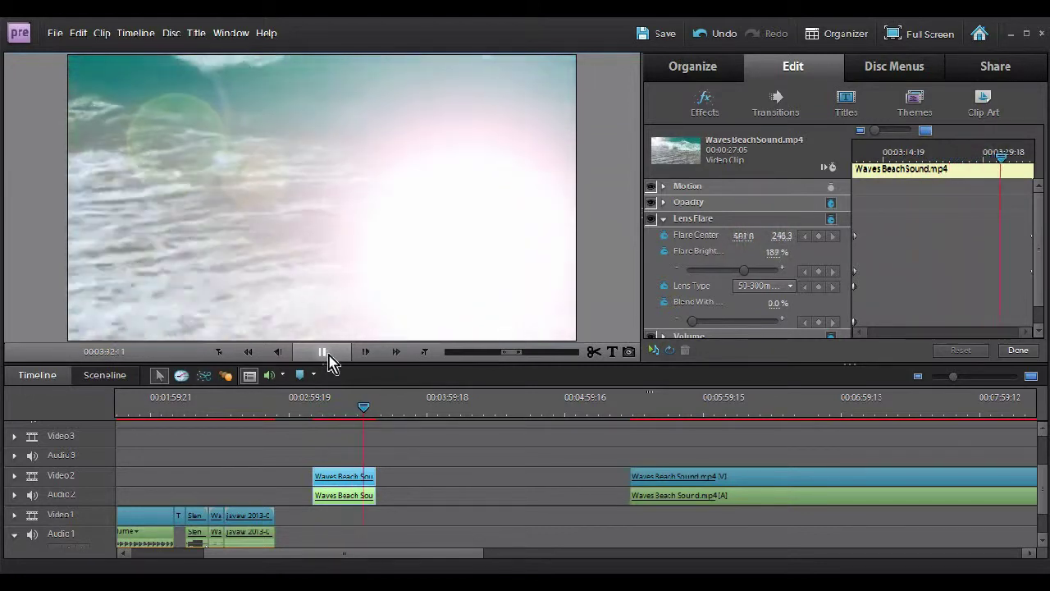
left_click(322, 355)
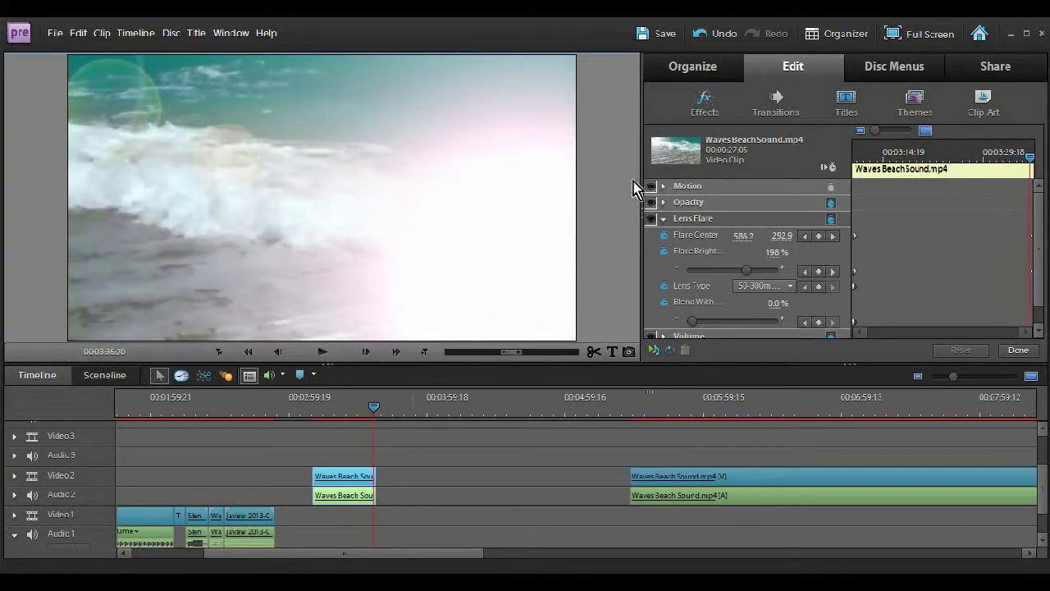
- Clear the "lens" effect search and look through the full video effects, the video transitions and the title templates
left_click(704, 102)
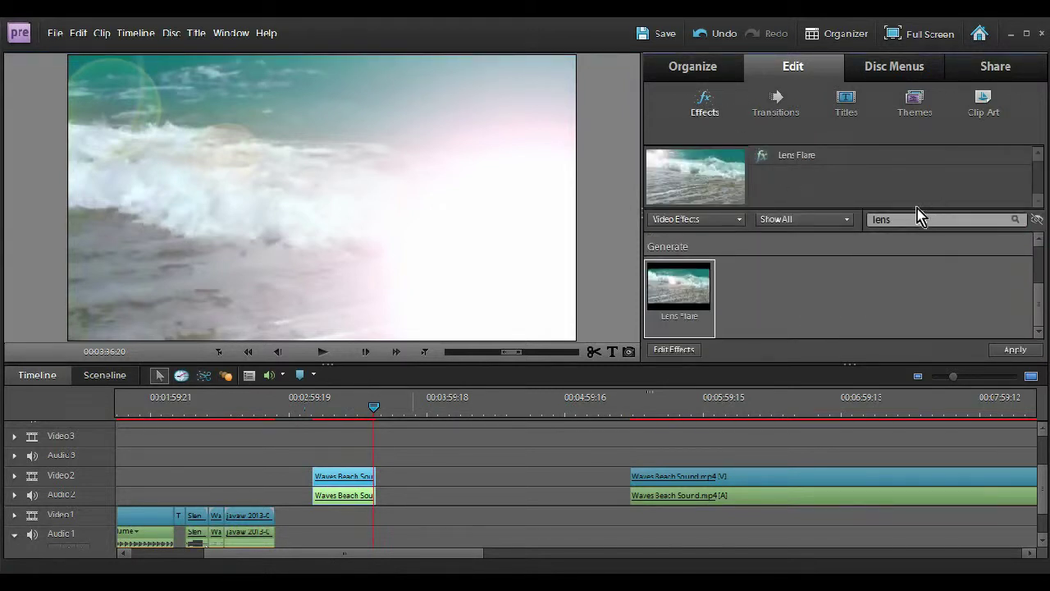
key("BackSpace")
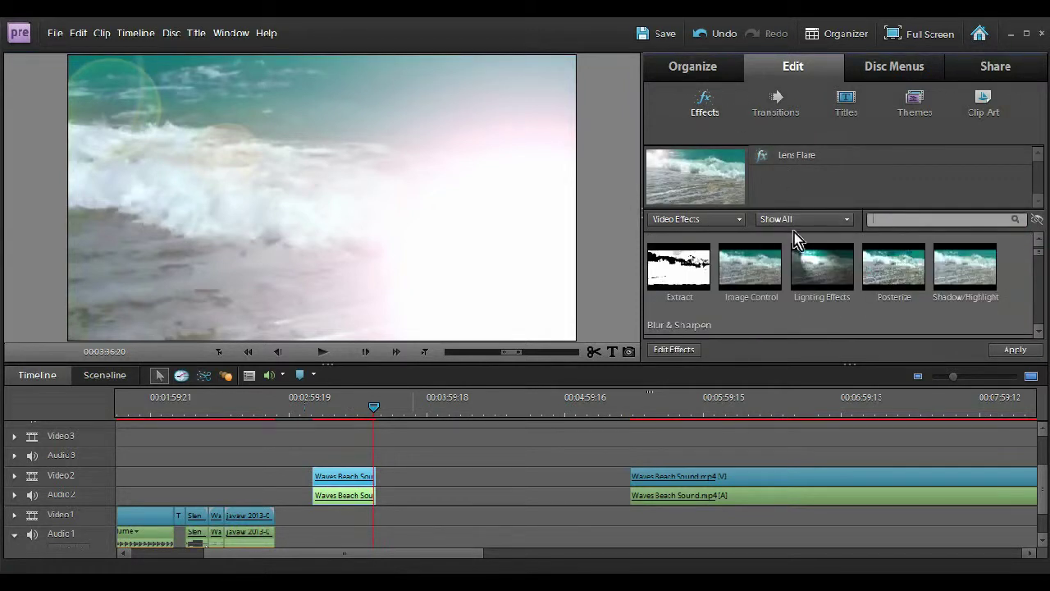
left_click(778, 119)
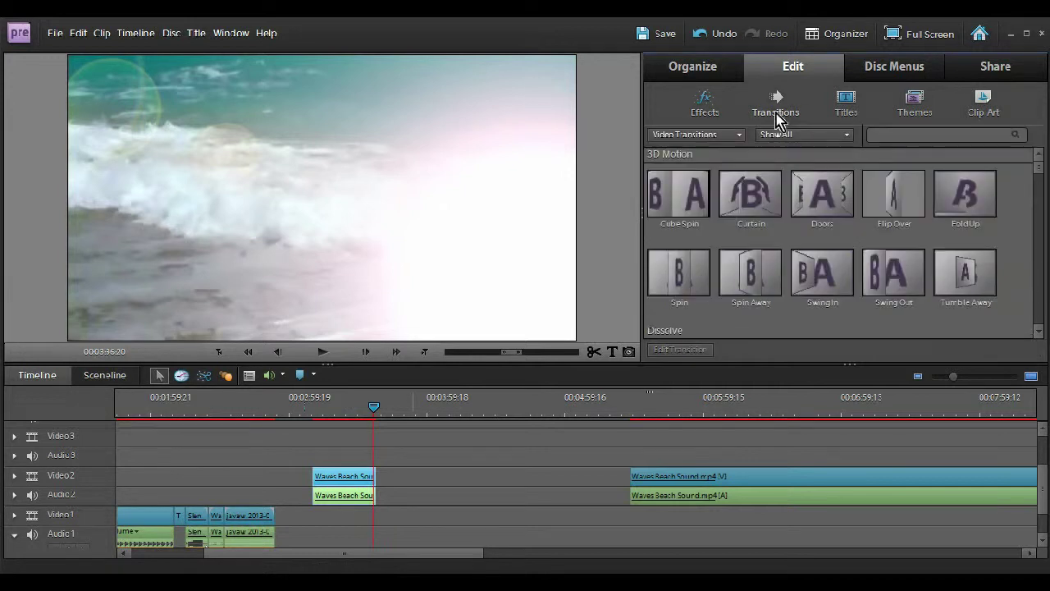
left_click(843, 108)
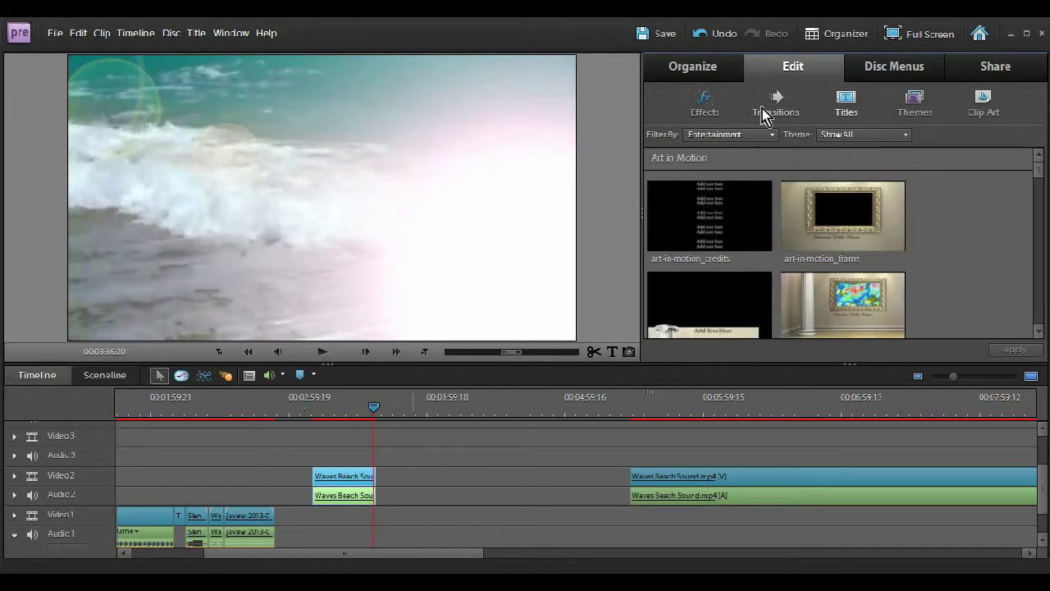
left_click(764, 111)
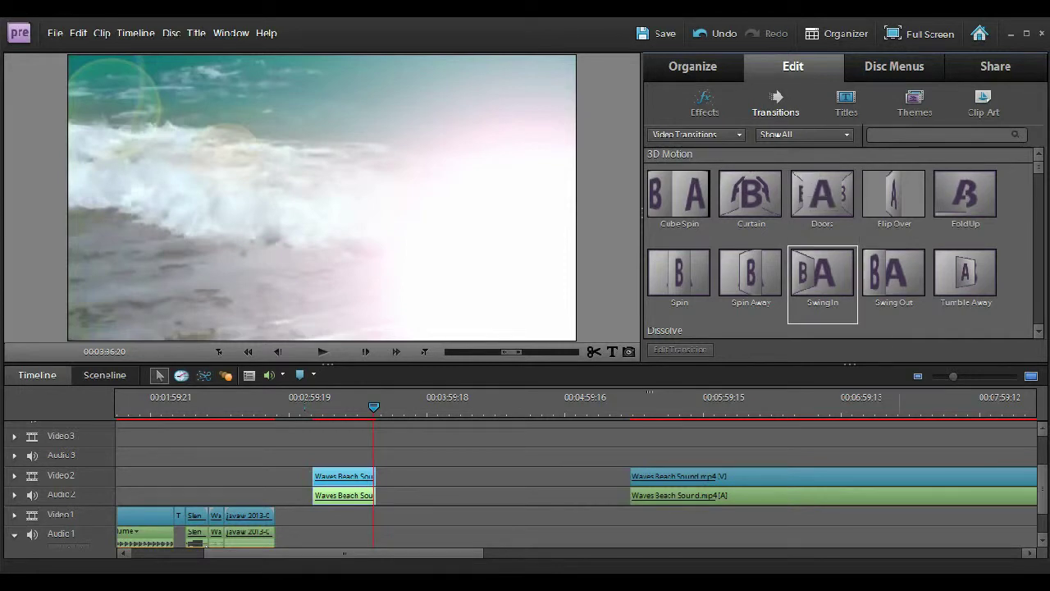
left_click(919, 580)
left_click(427, 475)
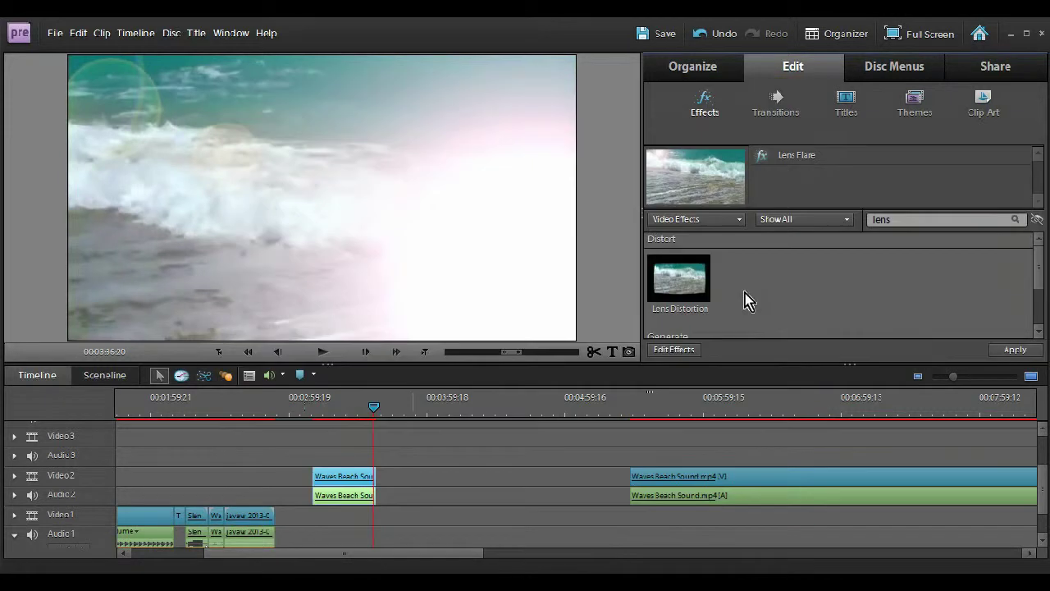
double_click(905, 223)
key("BackSpace")
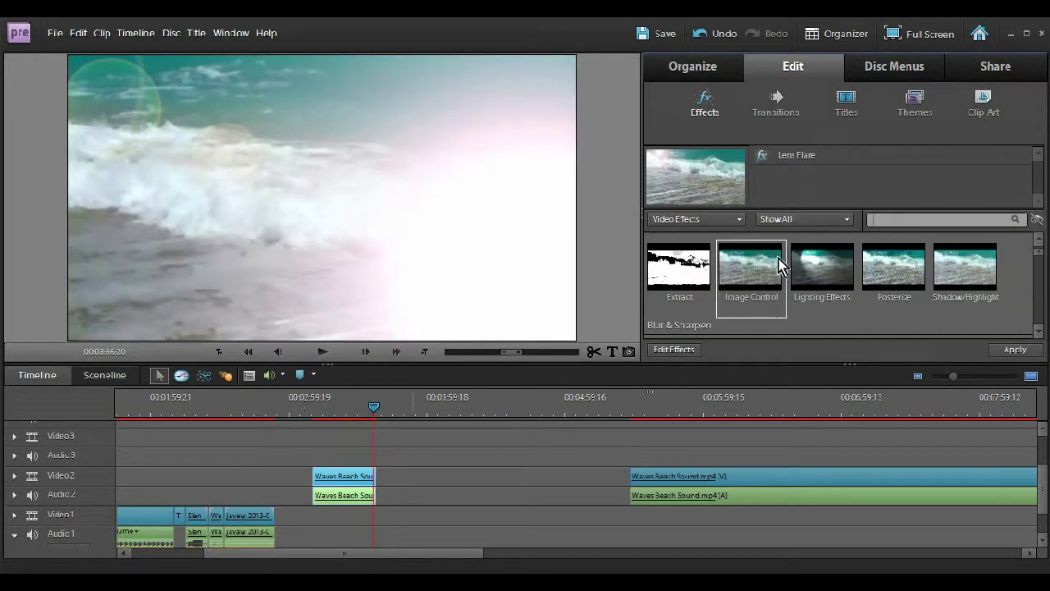
left_click(777, 113)
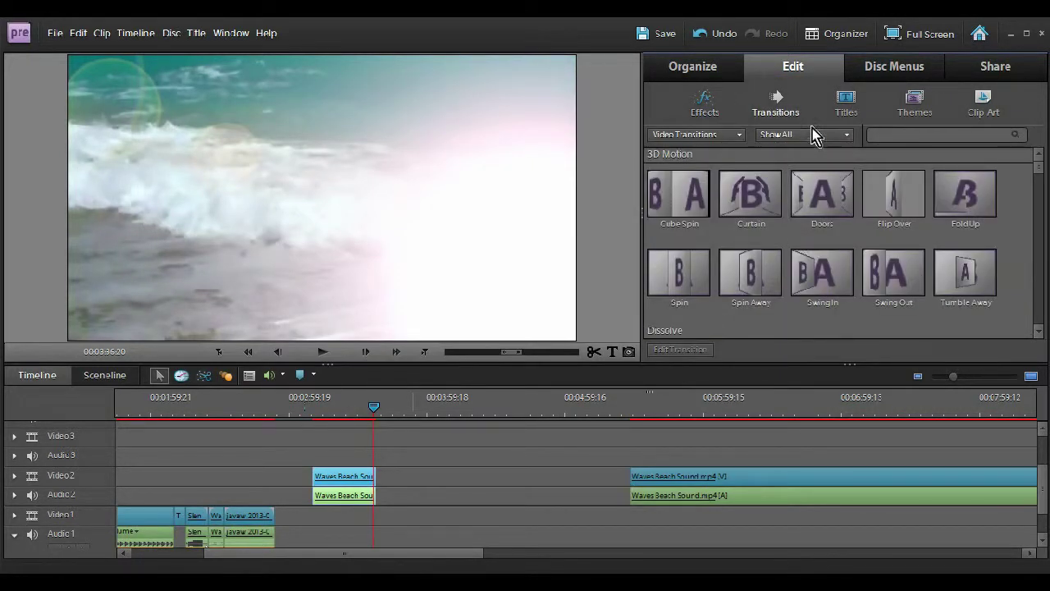
left_click(841, 106)
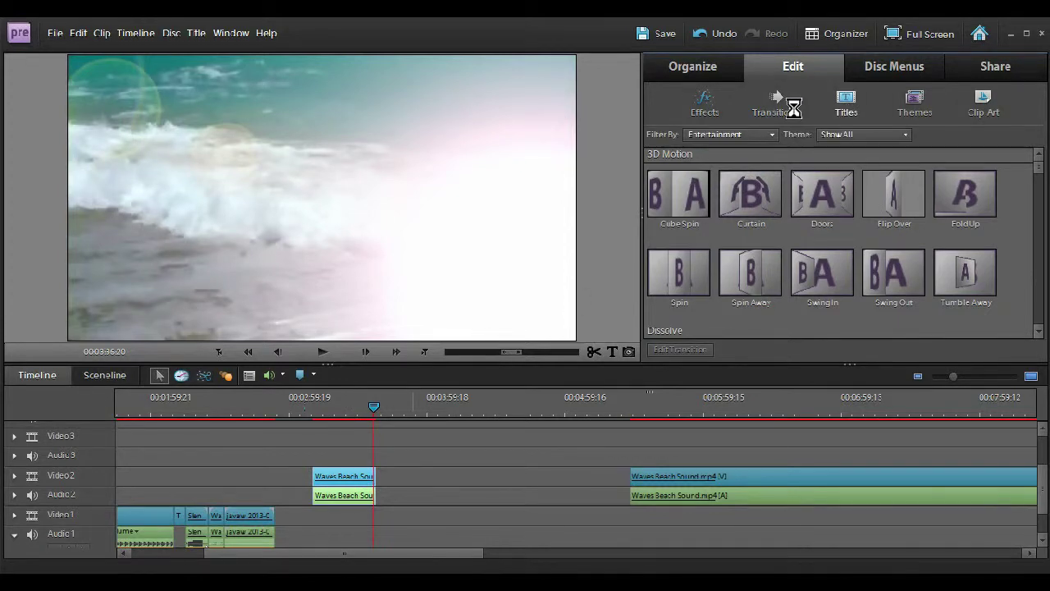
left_click(763, 114)
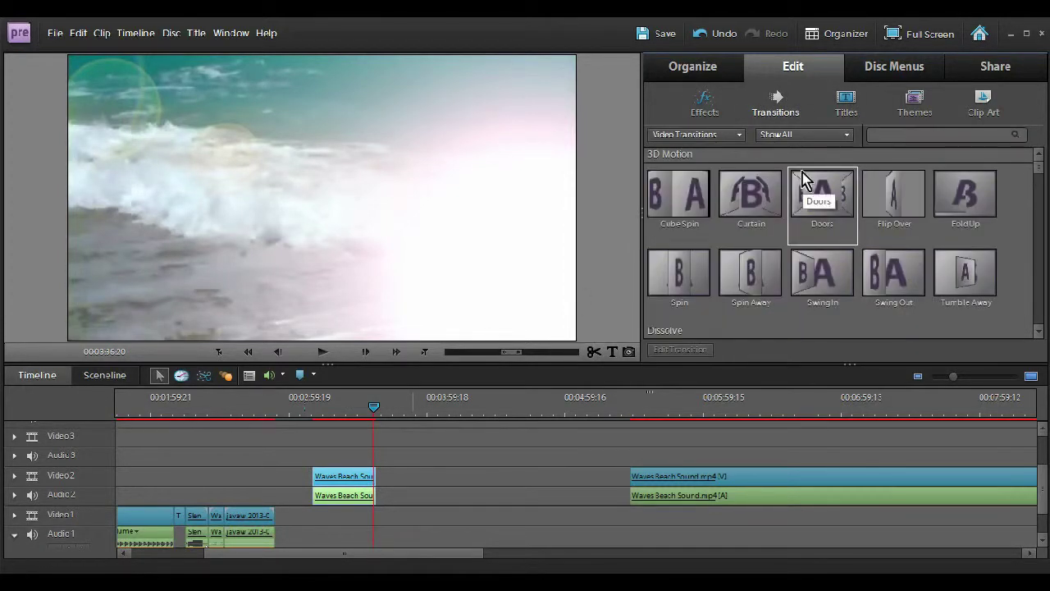
key("alt+Tab")
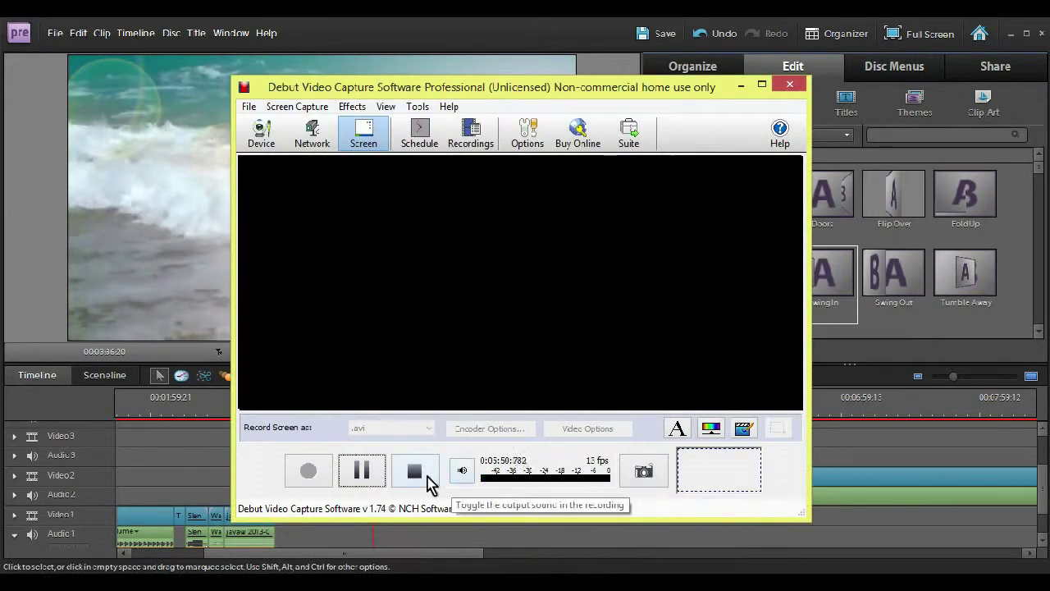
left_click(427, 476)
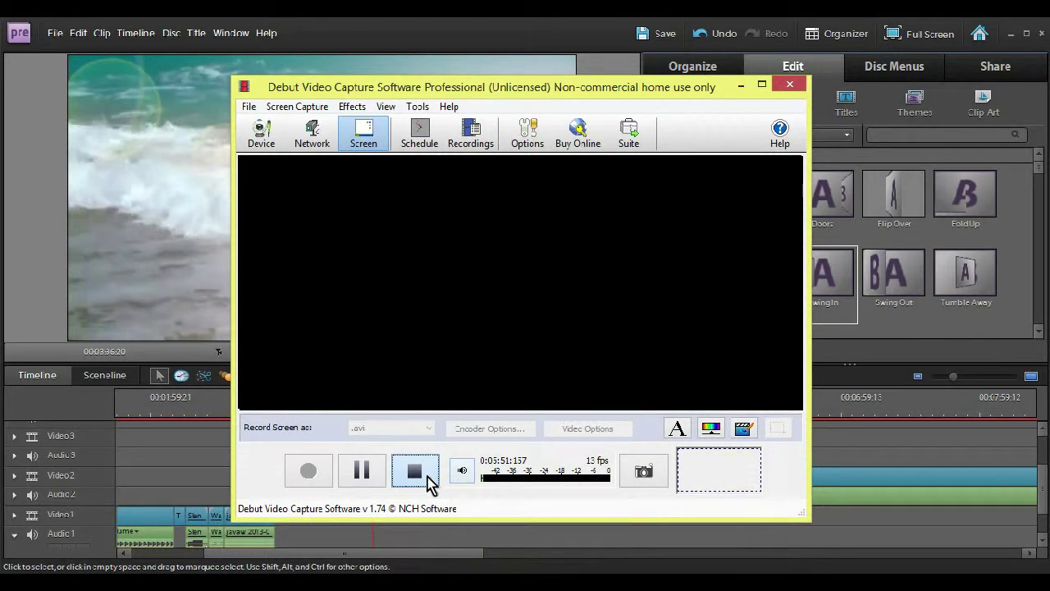